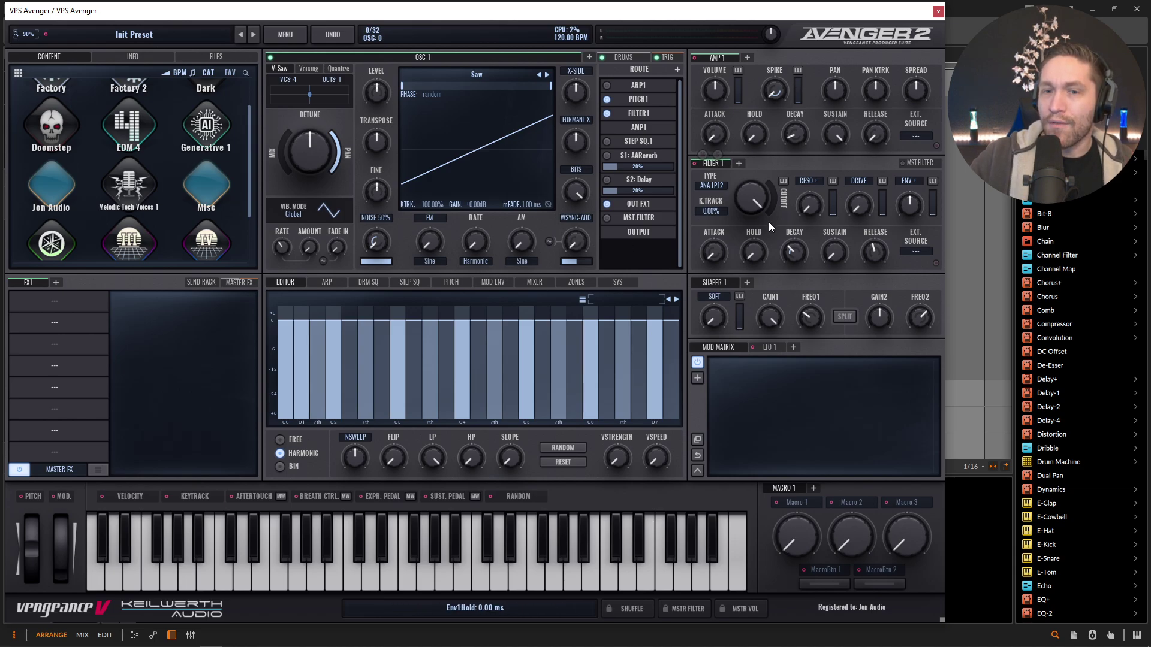
- Add a second filter
click(739, 163)
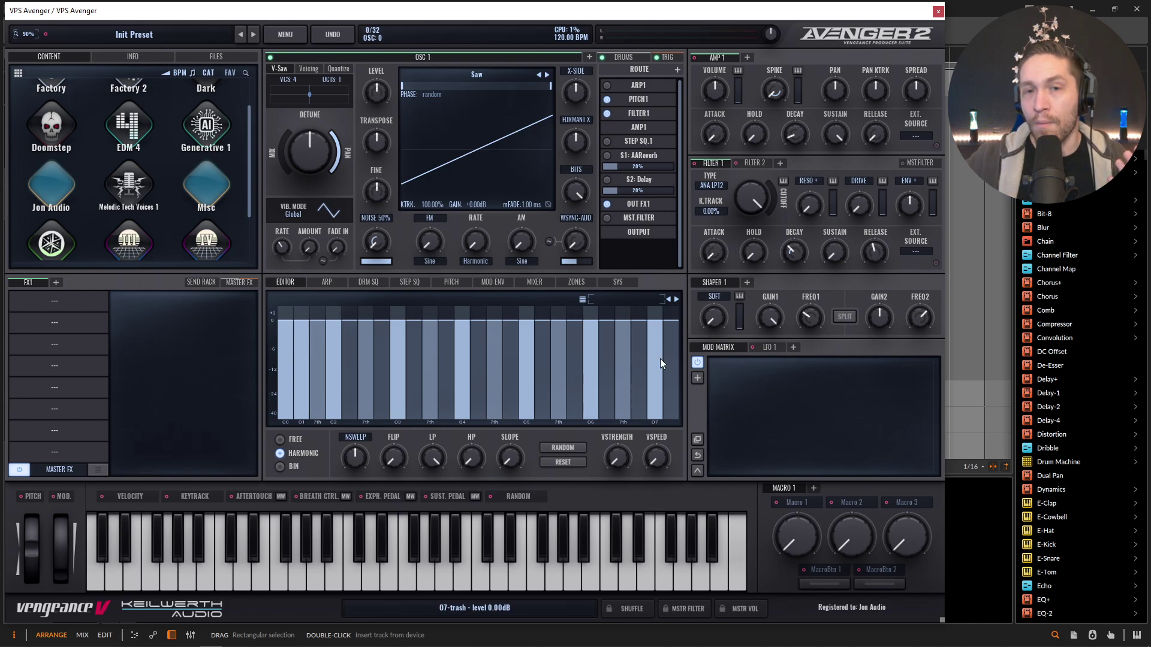
- Examine the drum kit slots and the drum sequencer grid, and return to oscillator 1
click(624, 57)
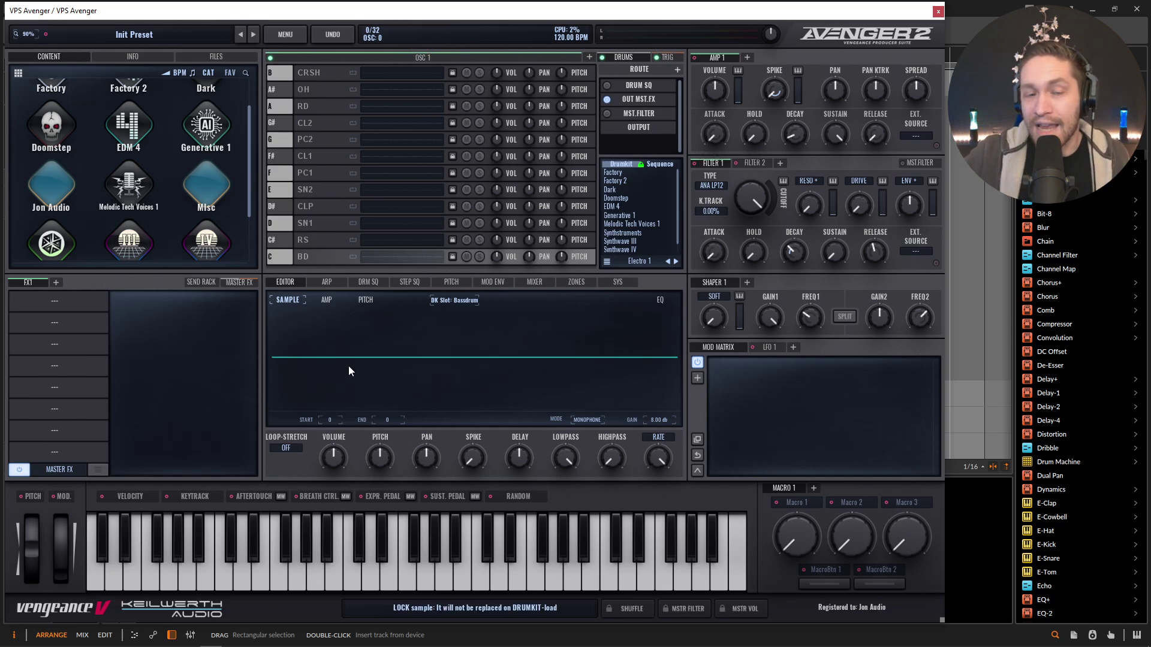
click(373, 282)
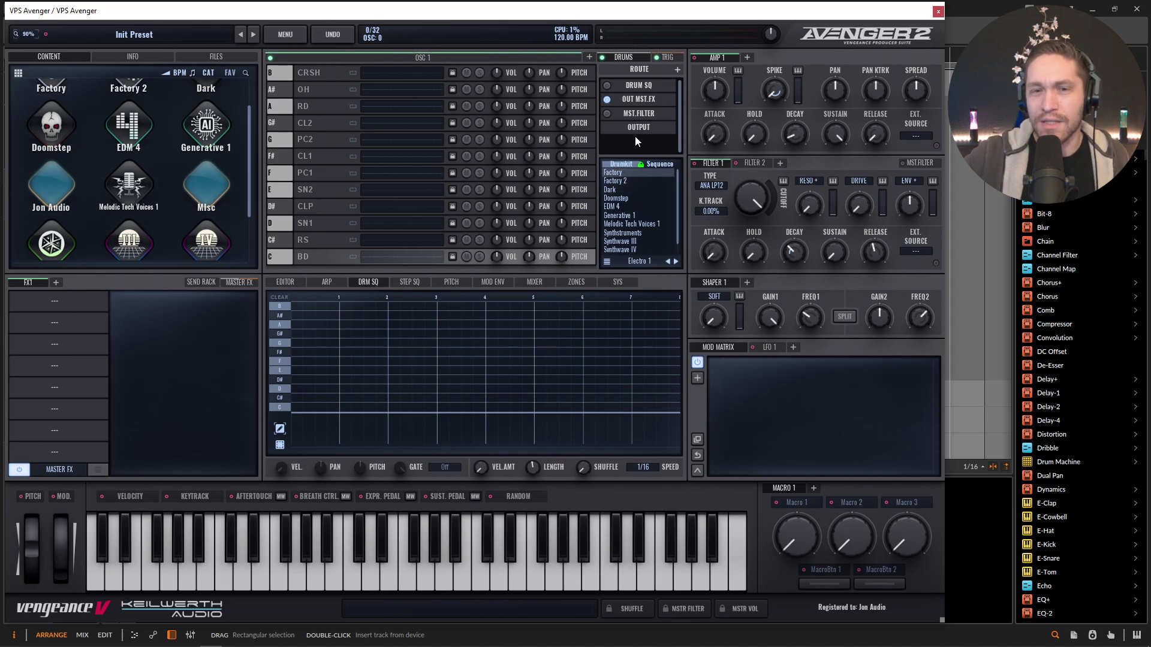
click(512, 60)
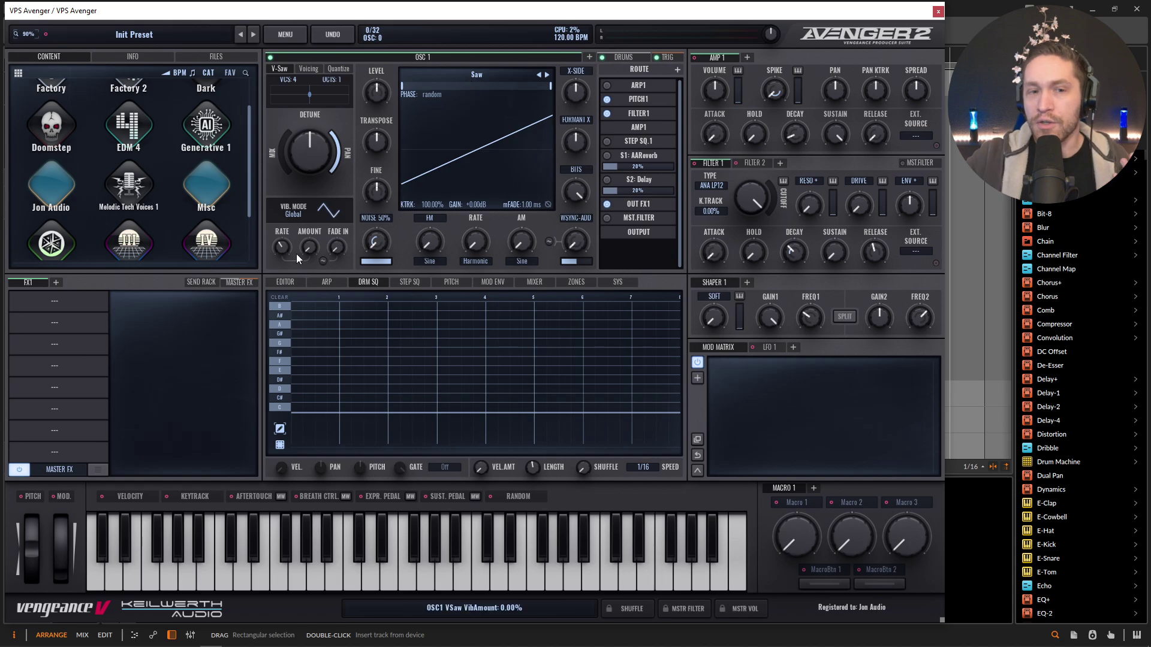
- Reset oscillator 1's harmonic spectrum and draw levels for the base octave and octaves 1 to 5
click(291, 282)
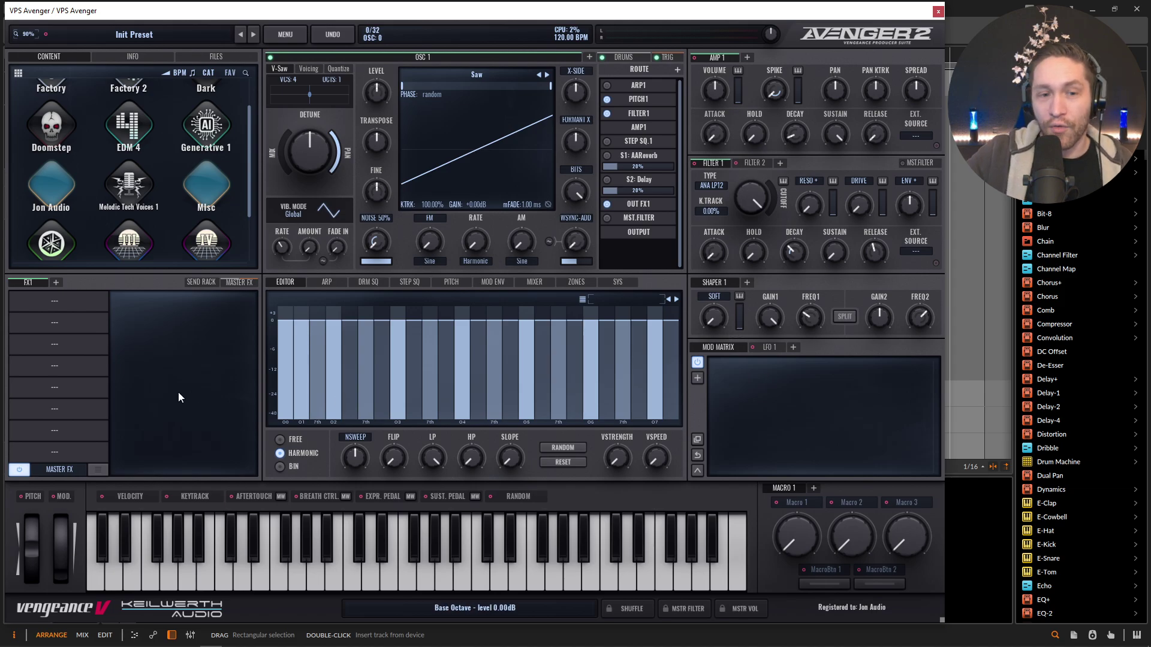
click(563, 463)
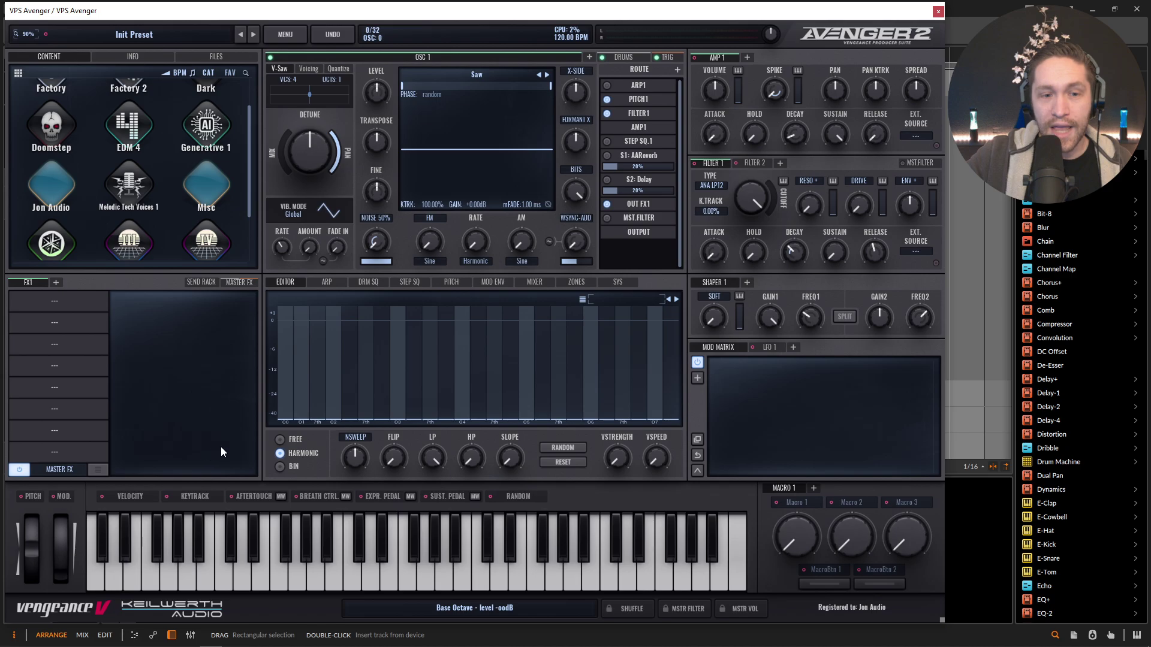
click(293, 333)
drag(294, 334, 292, 322)
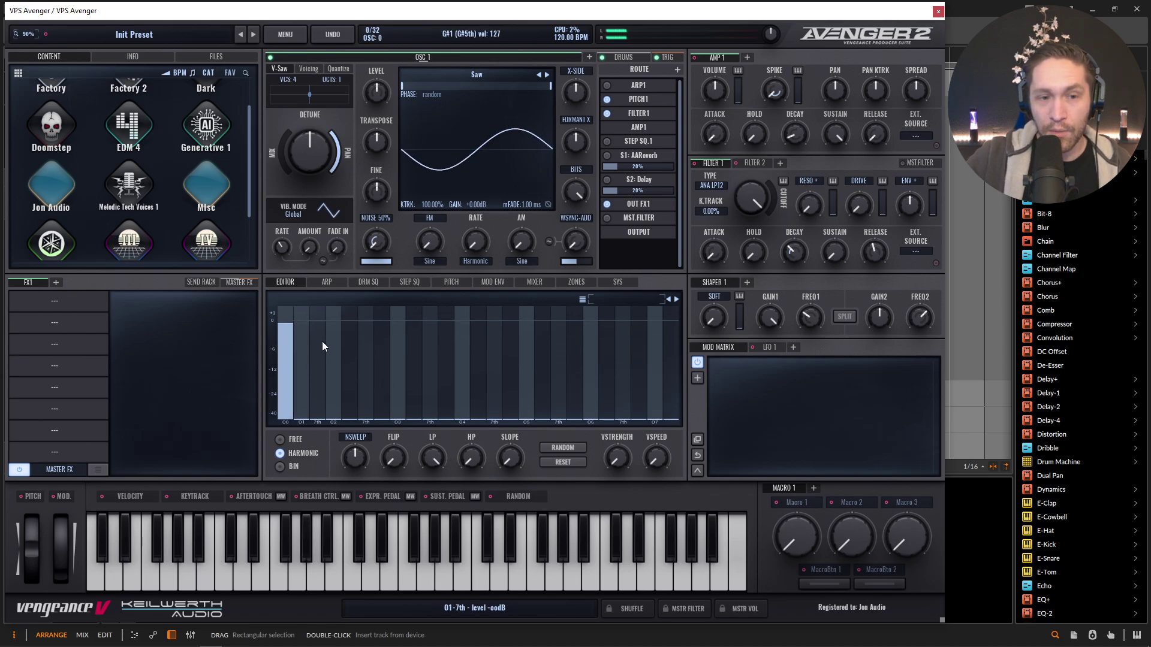
click(301, 341)
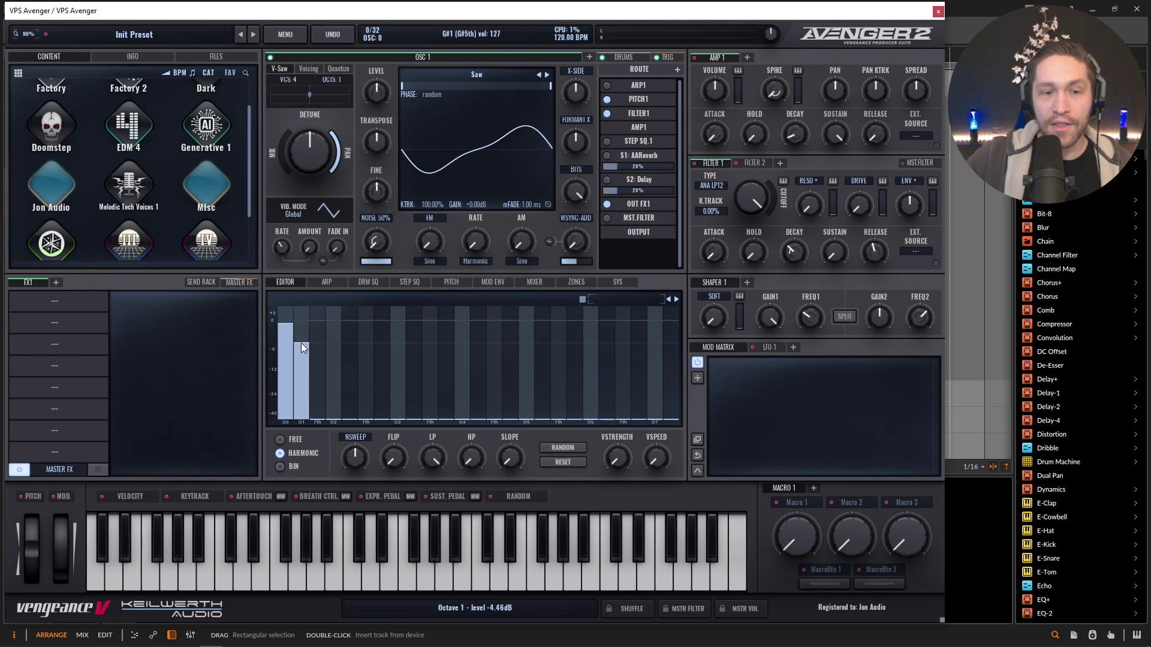
click(332, 337)
click(398, 341)
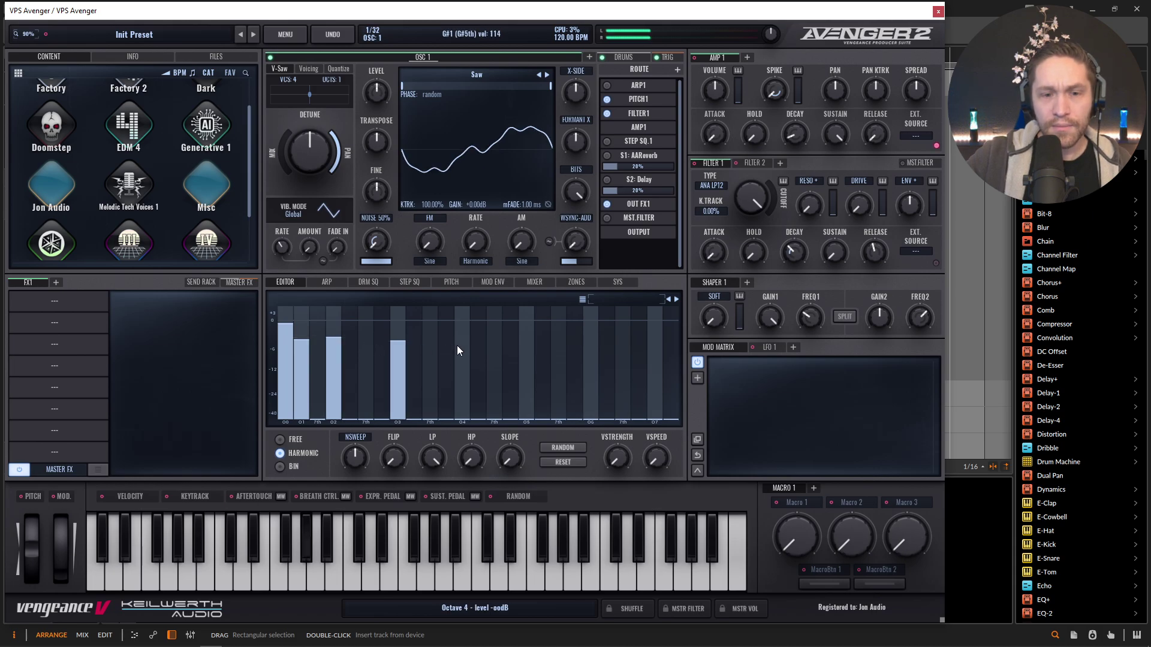
click(457, 347)
click(521, 354)
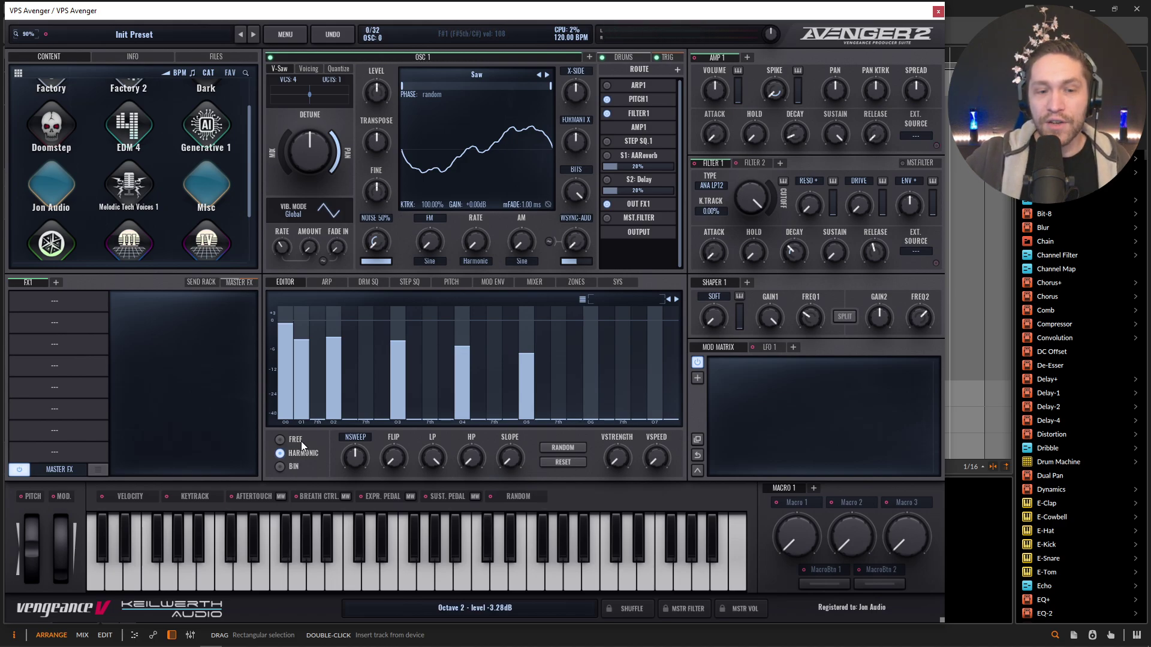
- Draw a free-form spectrum curve for oscillator 1 in Free mode and inspect its lowest partials in Bin mode
click(280, 439)
mouse_move(279, 327)
mouse_down()
mouse_move(404, 376)
mouse_move(487, 370)
mouse_move(569, 391)
mouse_up()
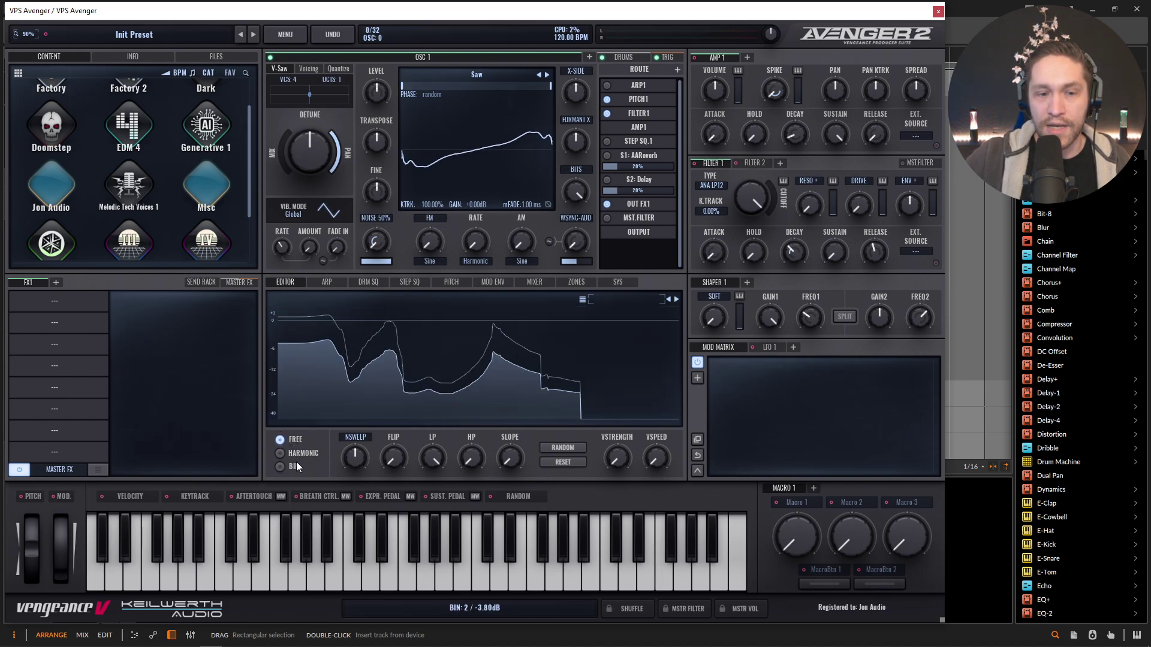
click(280, 467)
scroll(312, 363, up, 5)
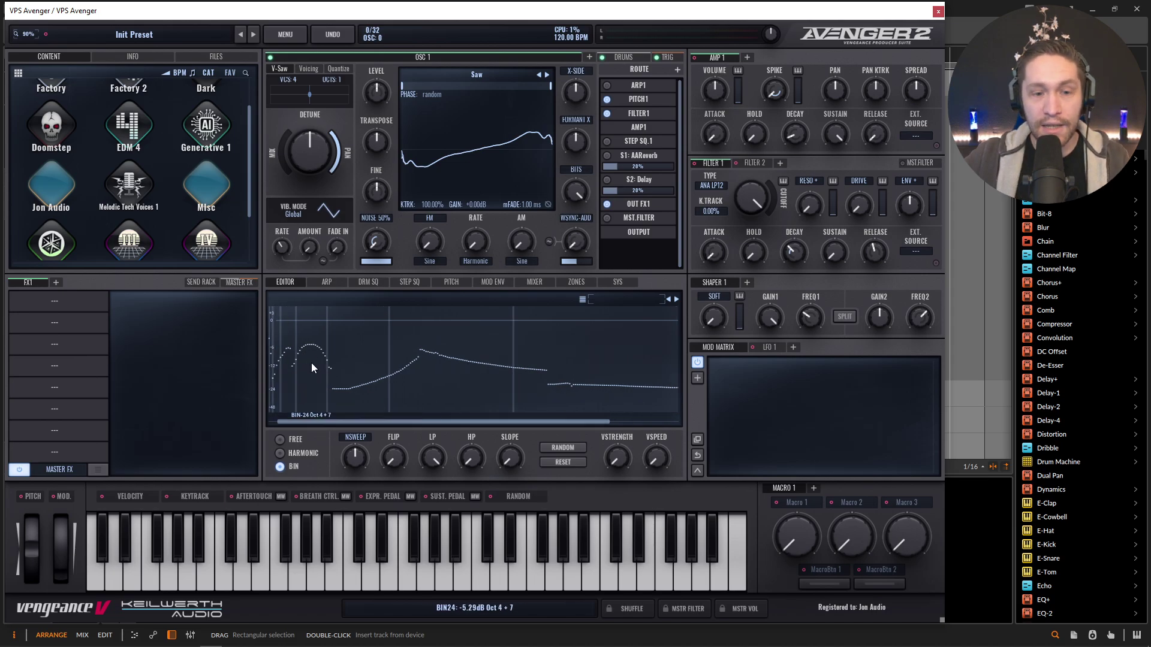
drag(355, 424, 229, 416)
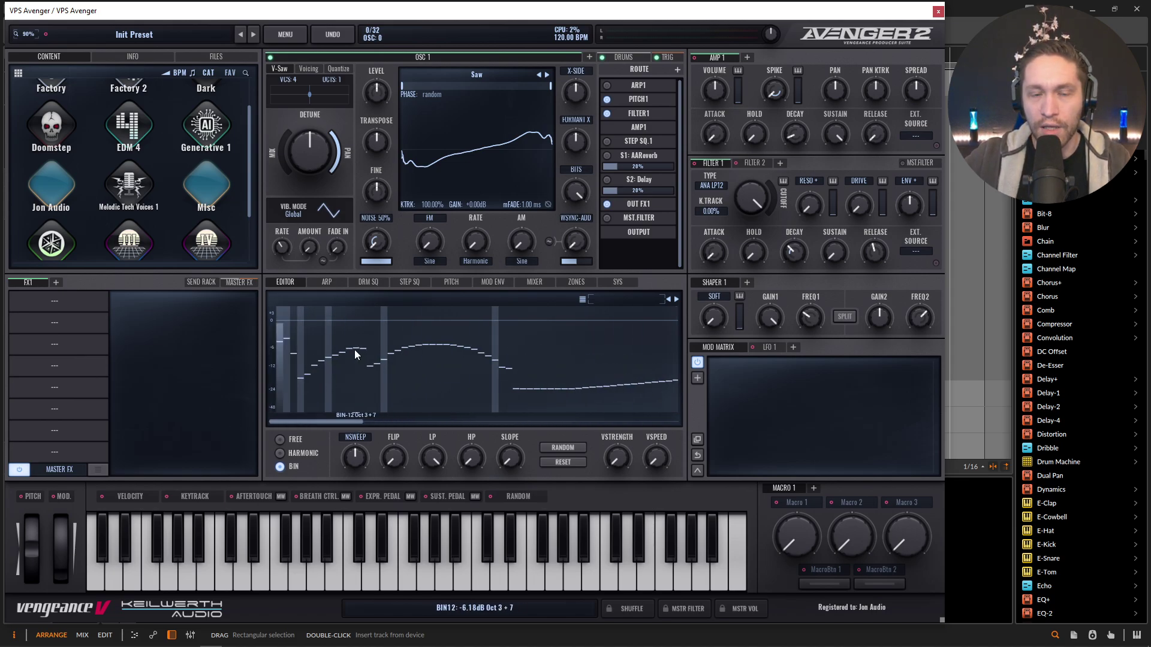
- Initialize all synth settings to clear the oscillator edits
click(286, 34)
click(295, 93)
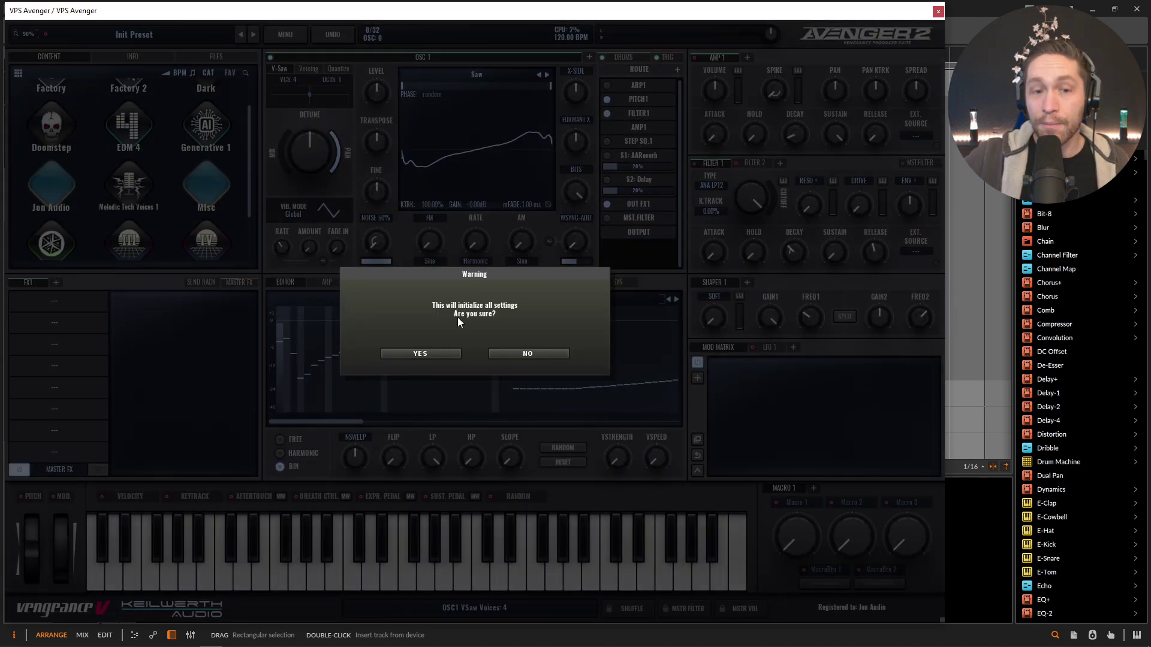
key(Return)
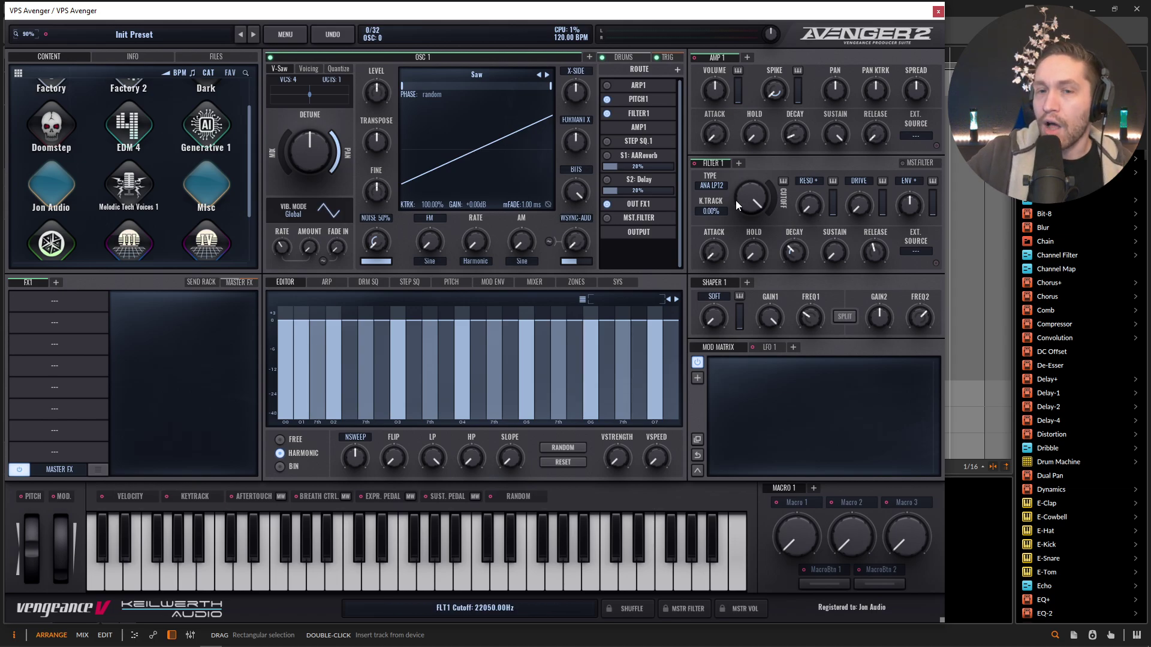
- Examine the filter types available for Filter 1, from the low-pass models to the special ones
click(718, 187)
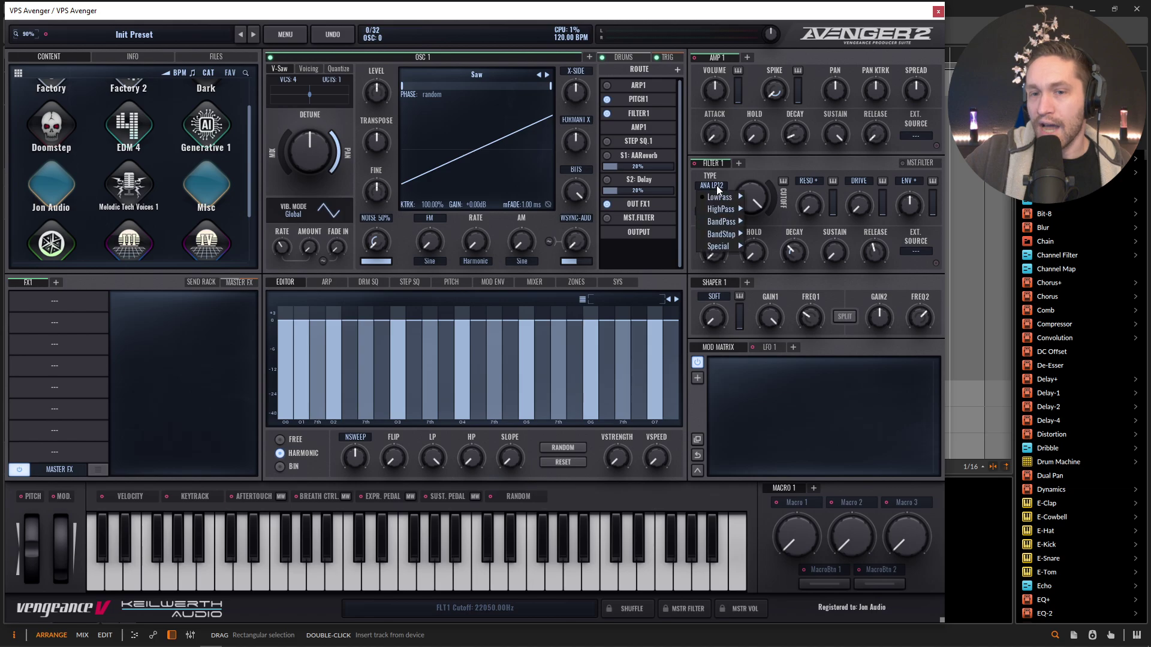
mouse_move(727, 199)
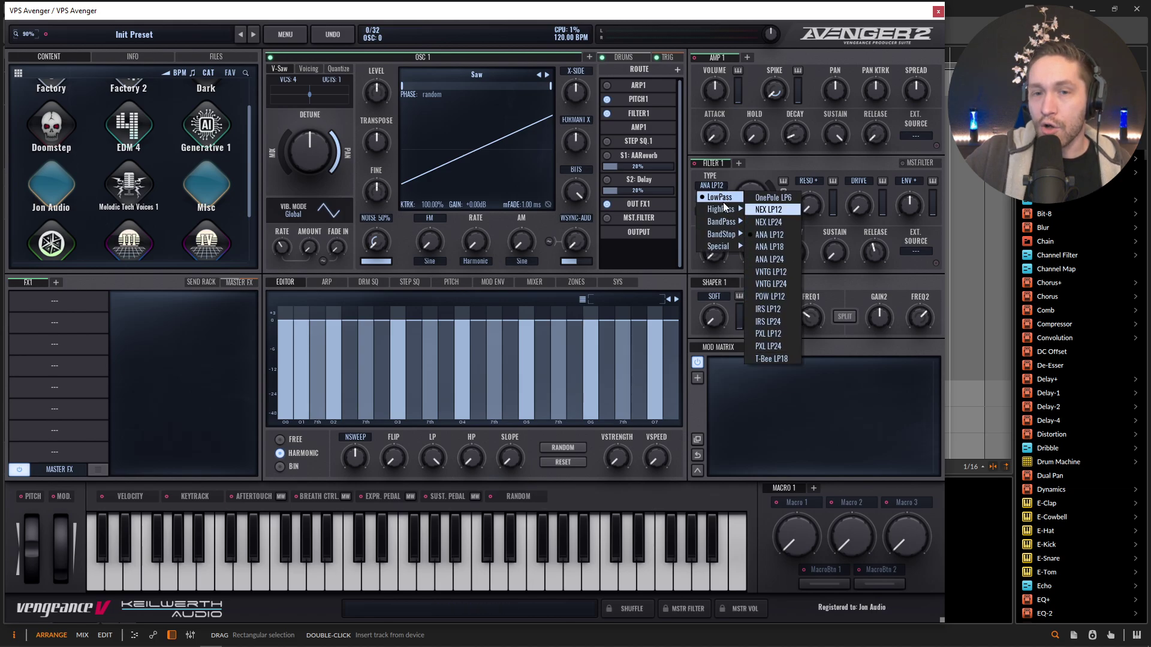
mouse_move(727, 229)
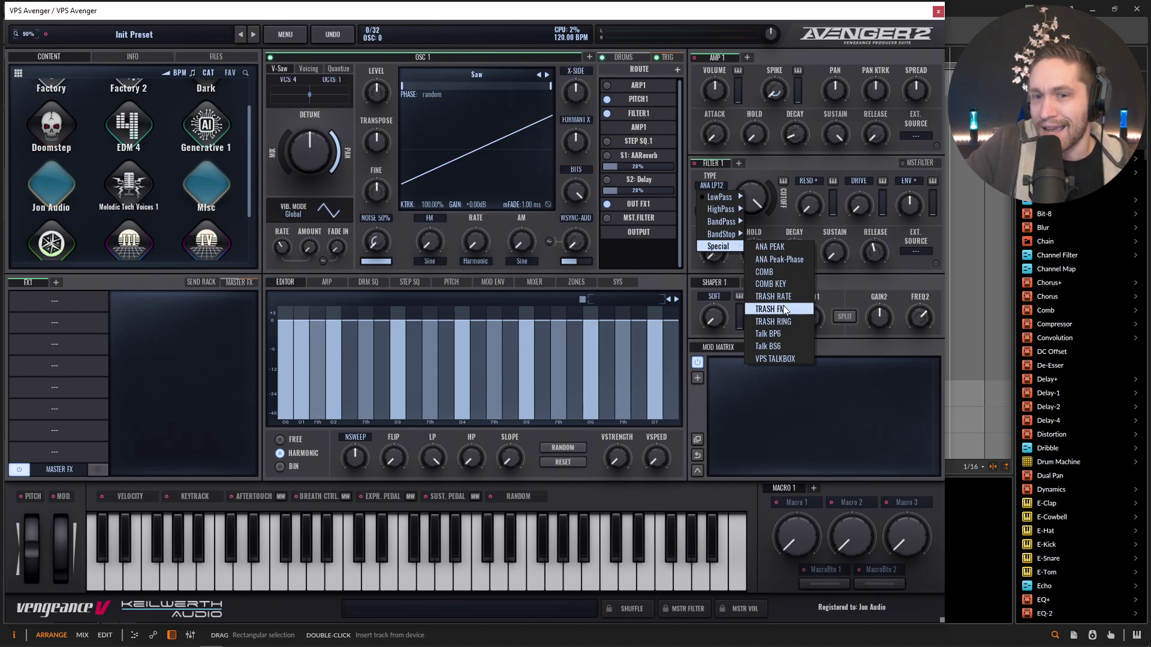
click(739, 163)
- Add Filters 2, 3, 4 and 5
click(739, 163)
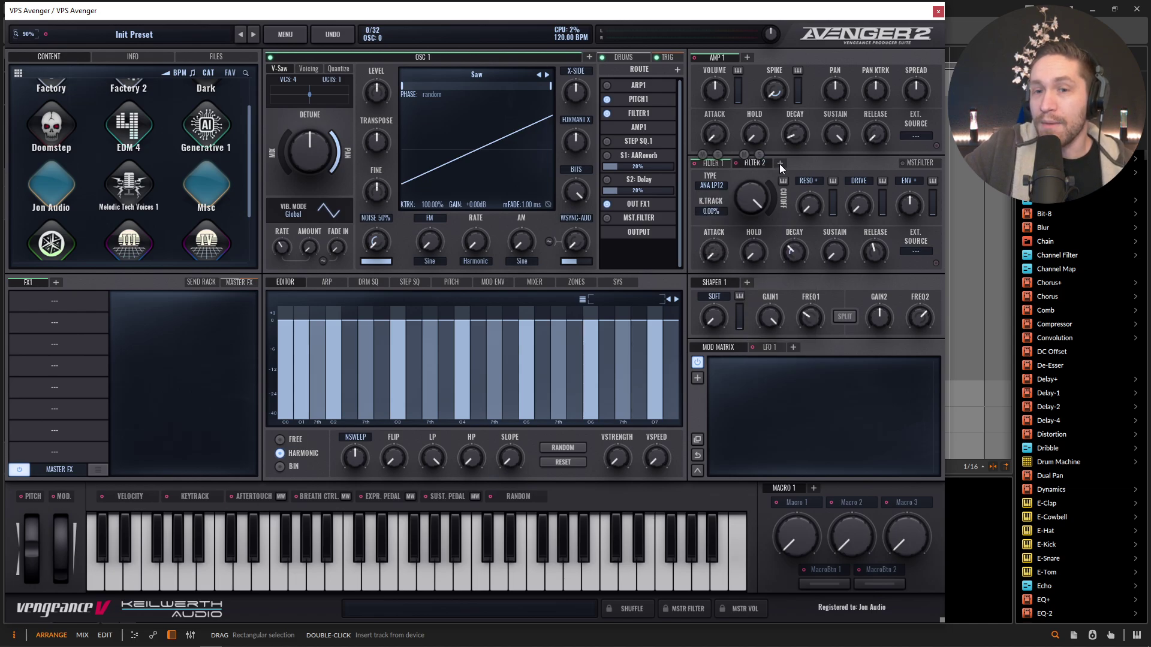
click(780, 163)
click(821, 164)
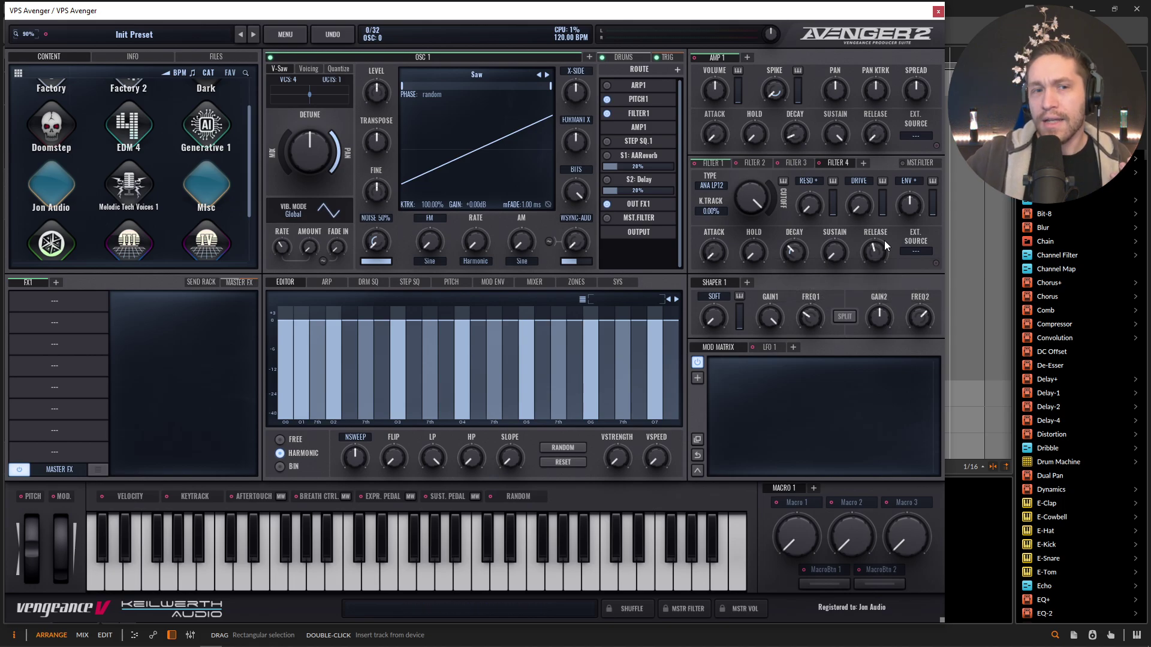
click(863, 163)
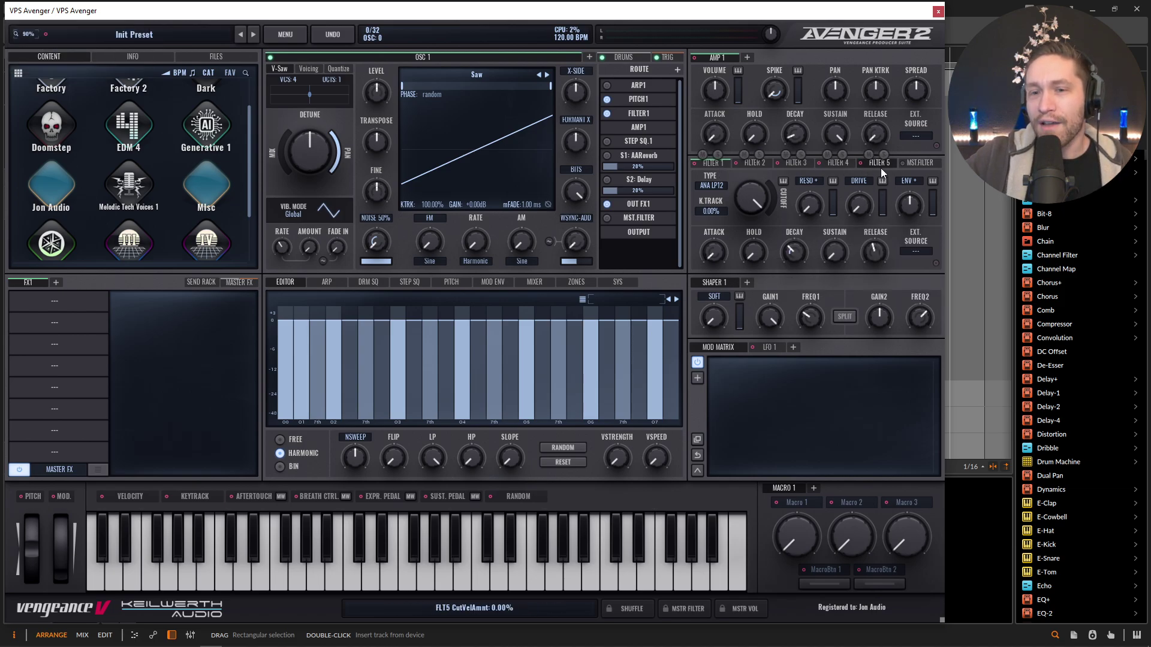
- Examine the master filter and its available filter types, and return to the controls of Filter 1
click(919, 163)
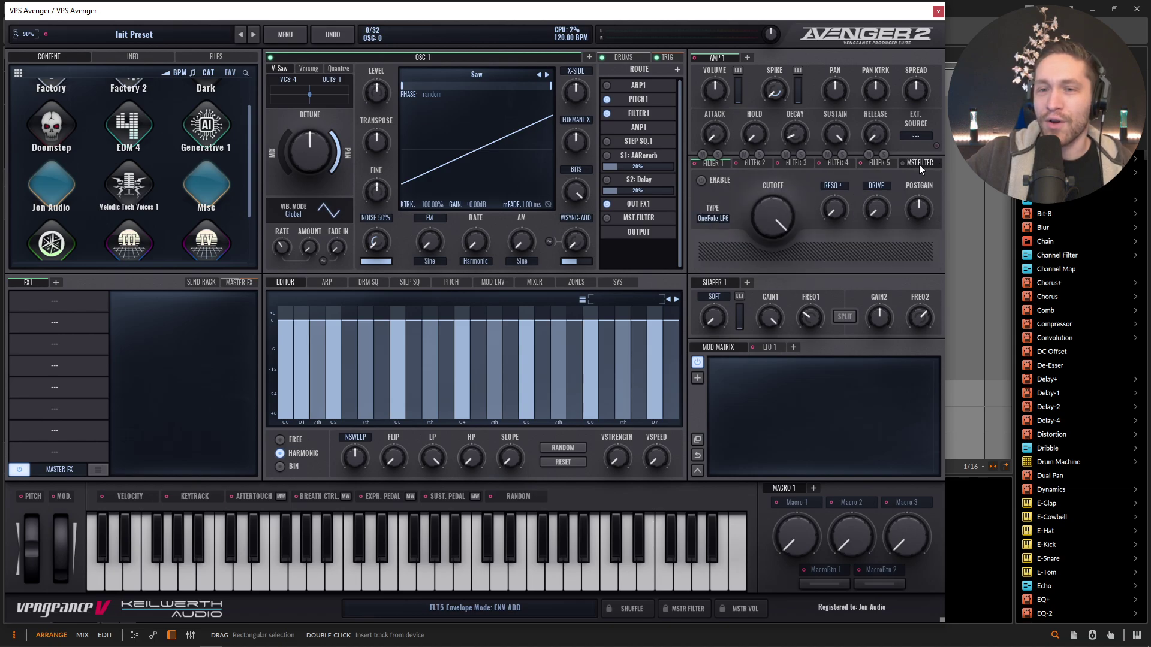
click(712, 216)
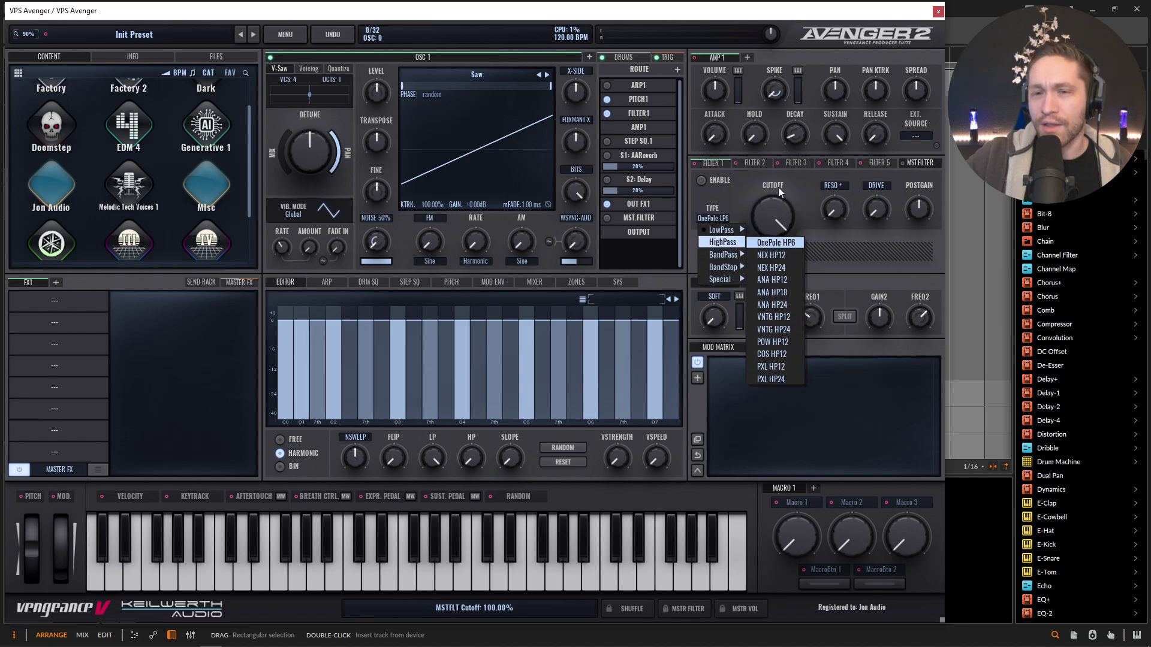
click(778, 171)
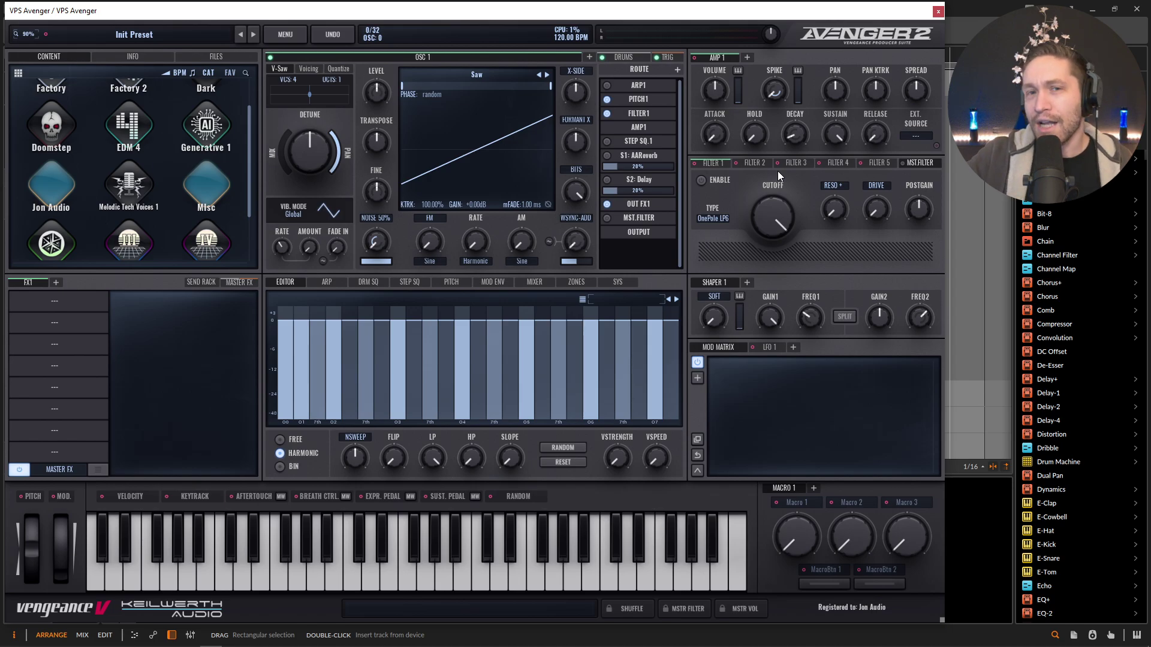
click(715, 162)
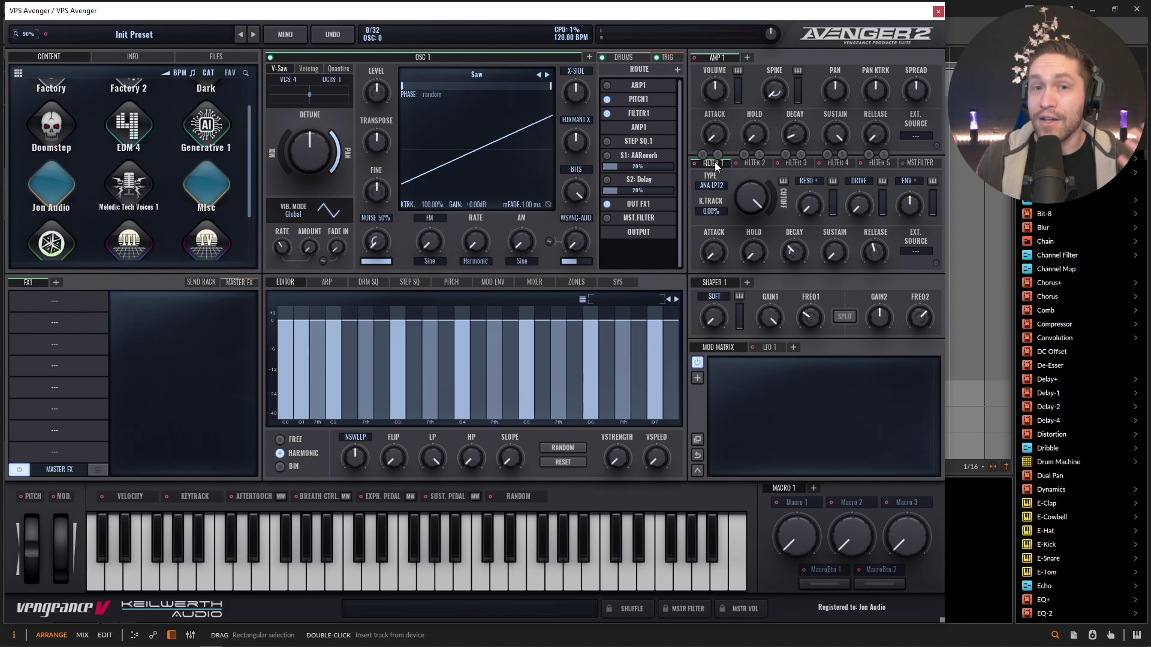
click(858, 181)
click(822, 189)
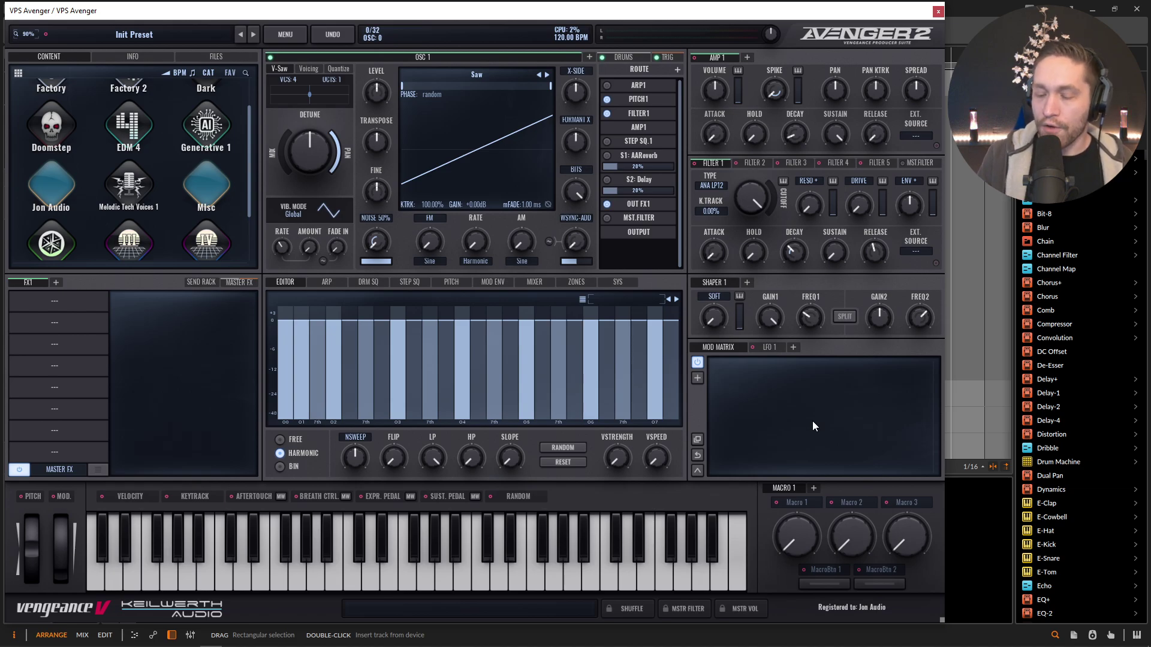
- Initialize all synth settings to remove the extra filters
click(286, 37)
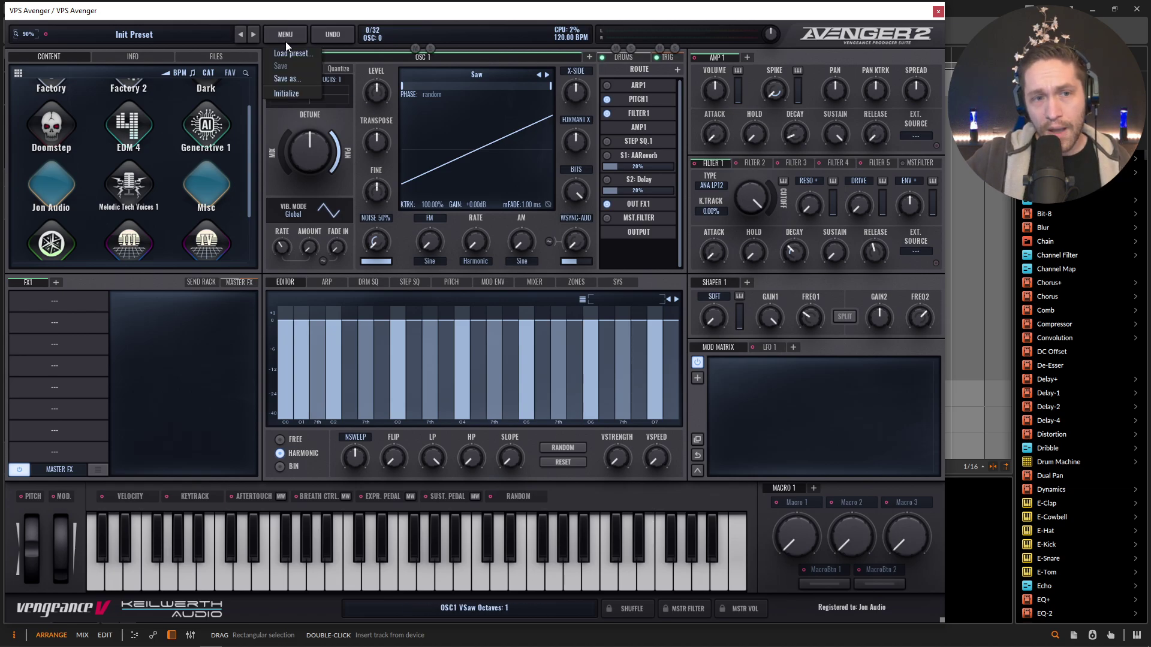
click(296, 91)
click(440, 357)
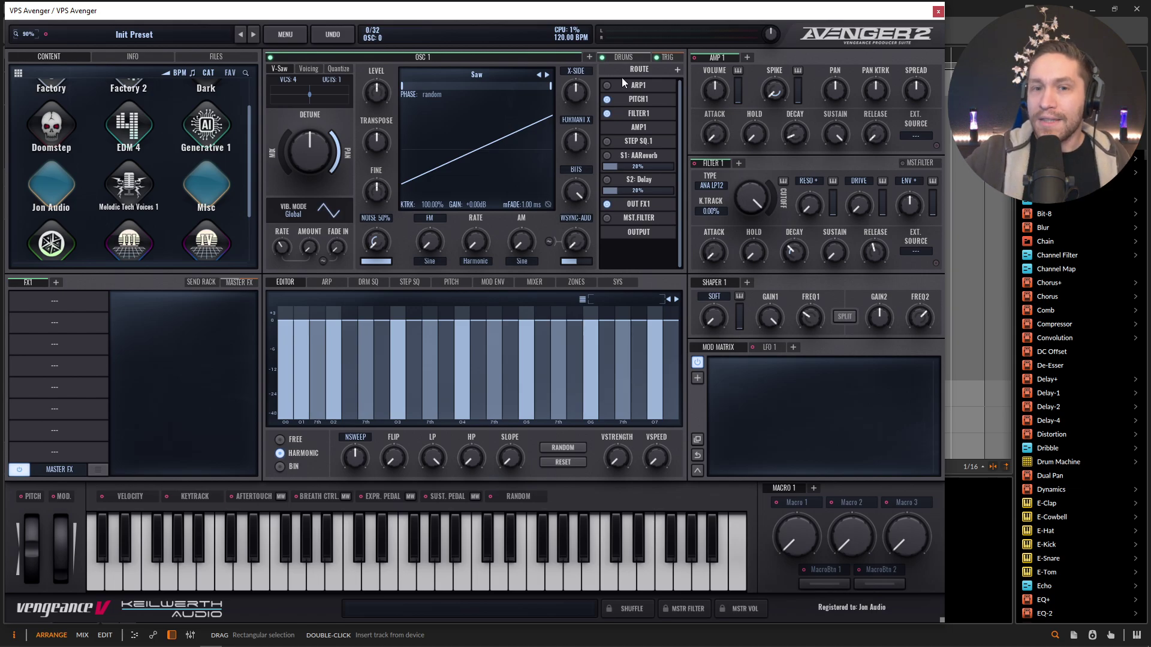
- Examine the drum section's kit browser and sample editor, followed by the drum sequencer
click(620, 59)
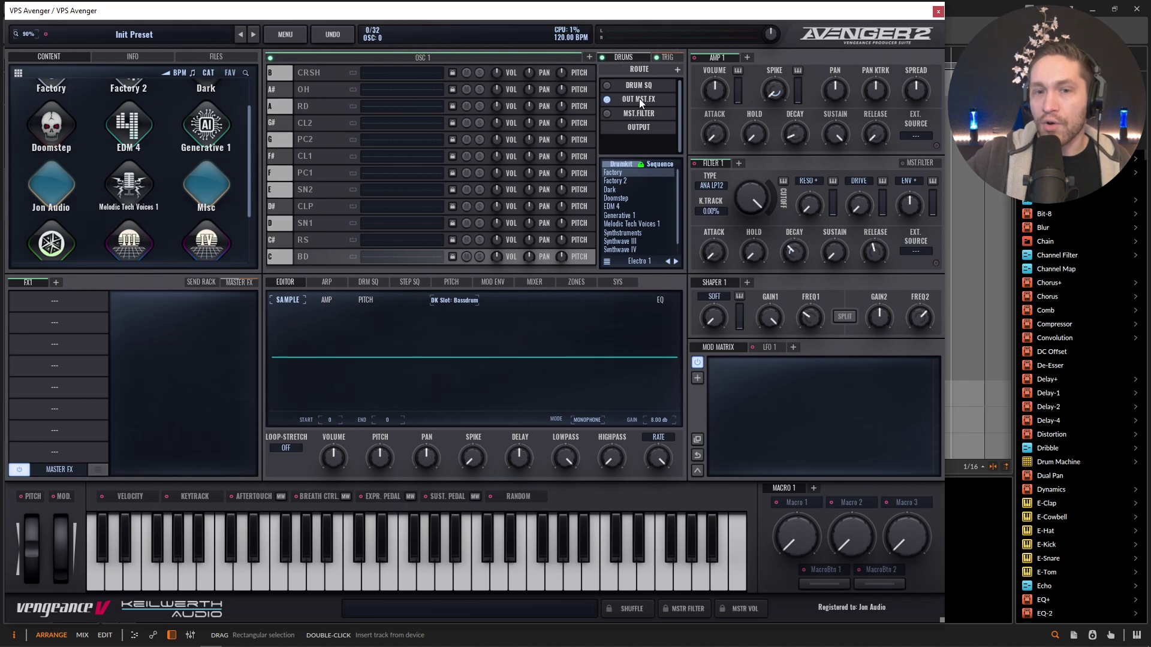
click(660, 191)
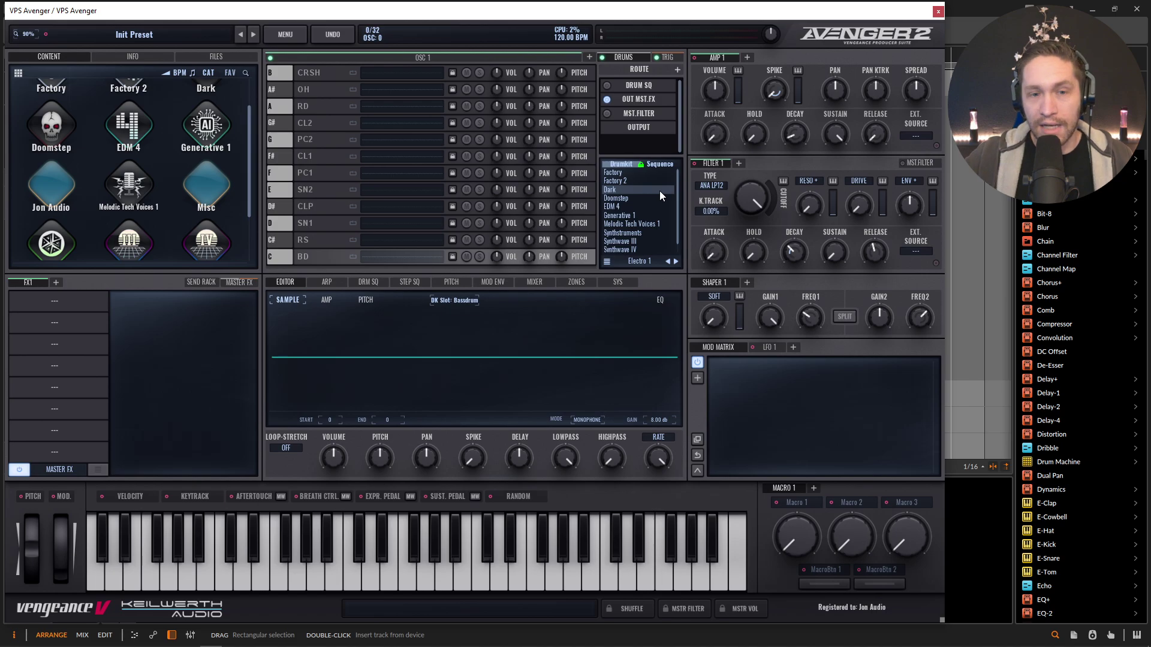
click(380, 282)
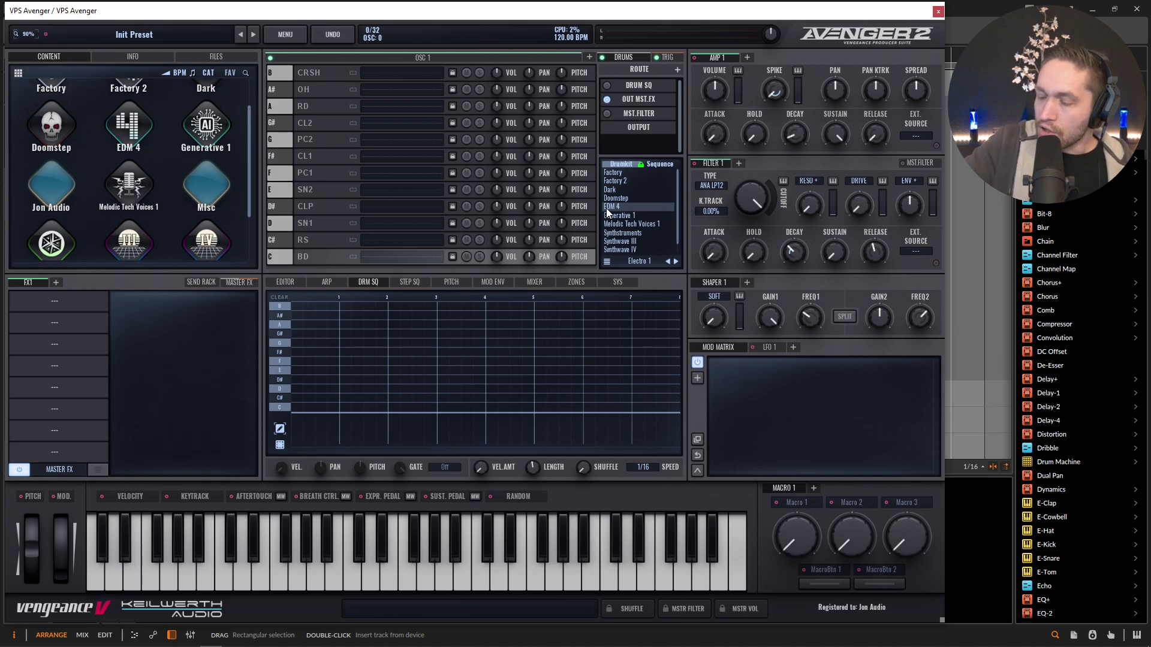
- Initialize all synth settings and return to oscillator 1 with its harmonic editor shown
click(285, 34)
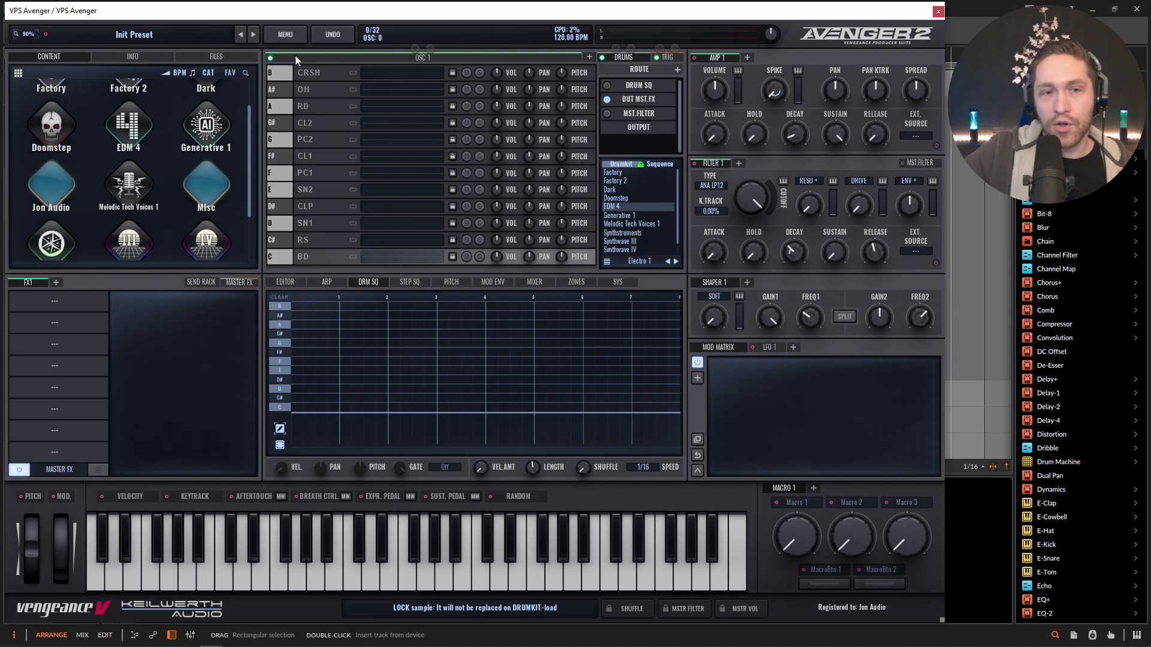
click(298, 95)
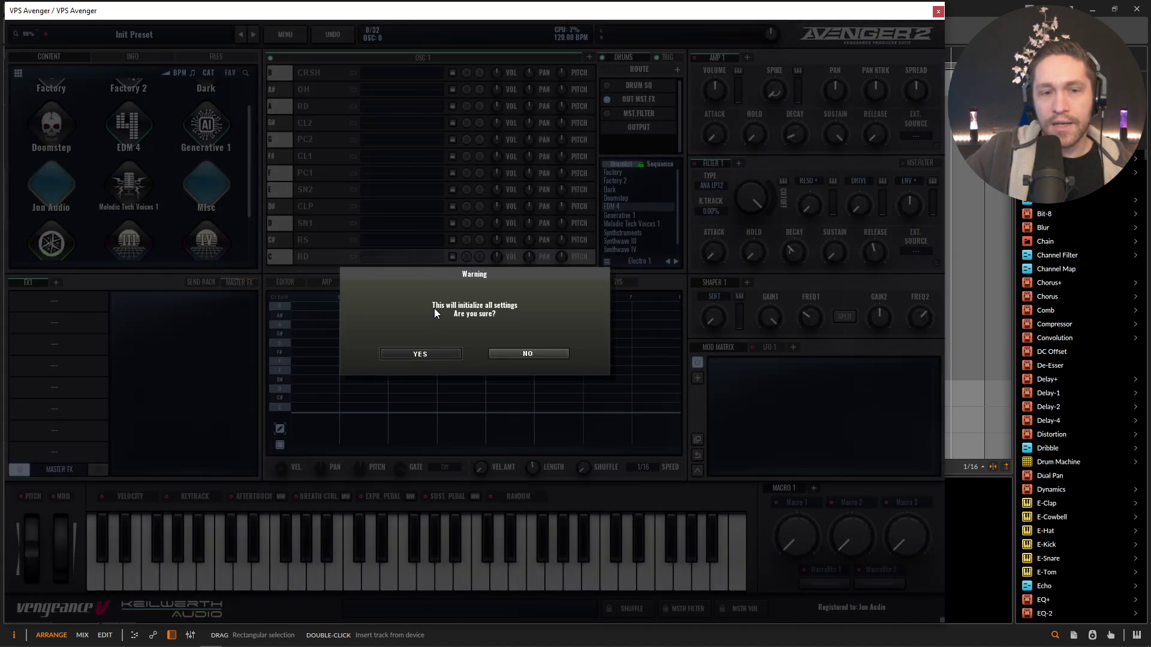
key(Return)
click(290, 286)
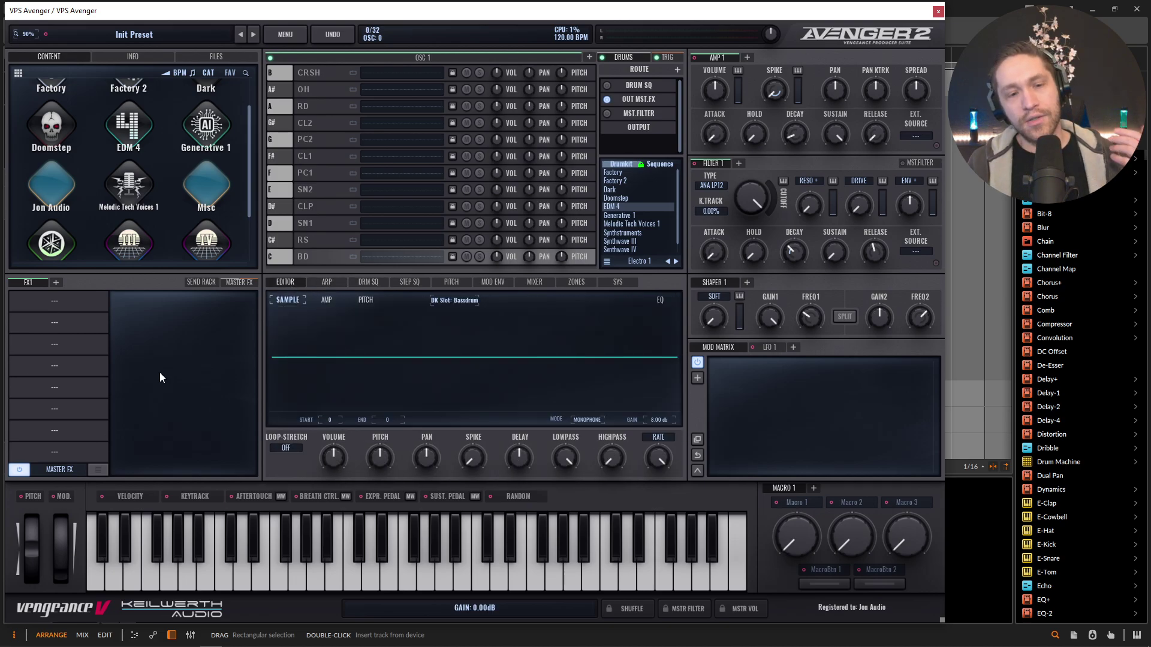
click(419, 56)
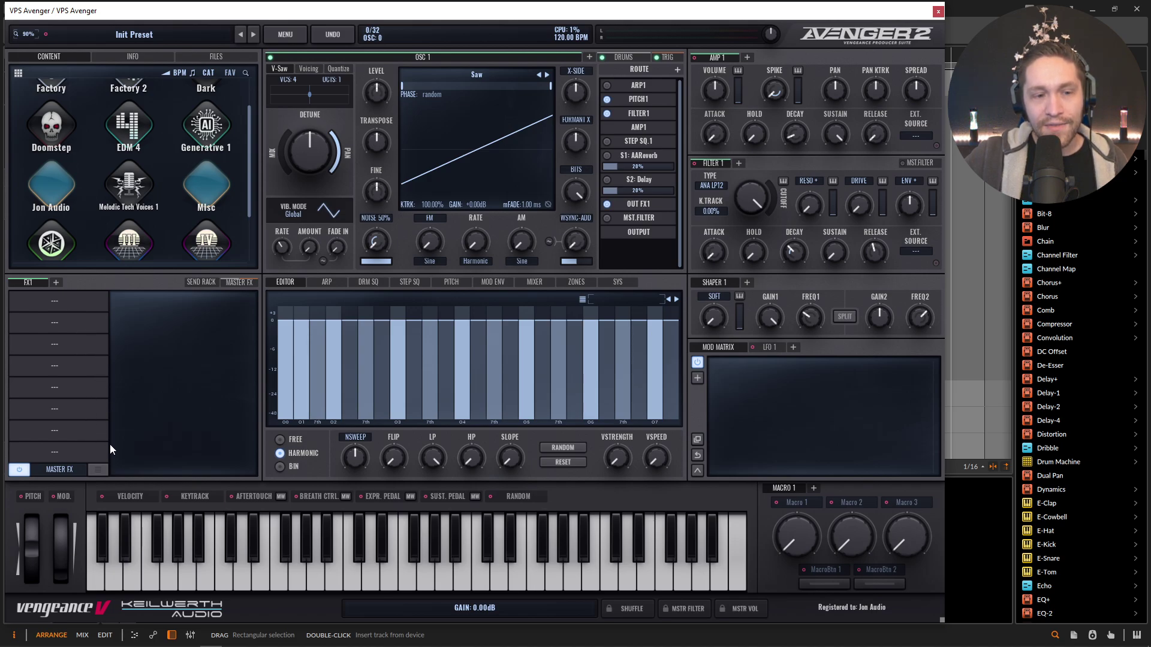
- Add three more insert effects racks, from FX2 through FX4
click(81, 296)
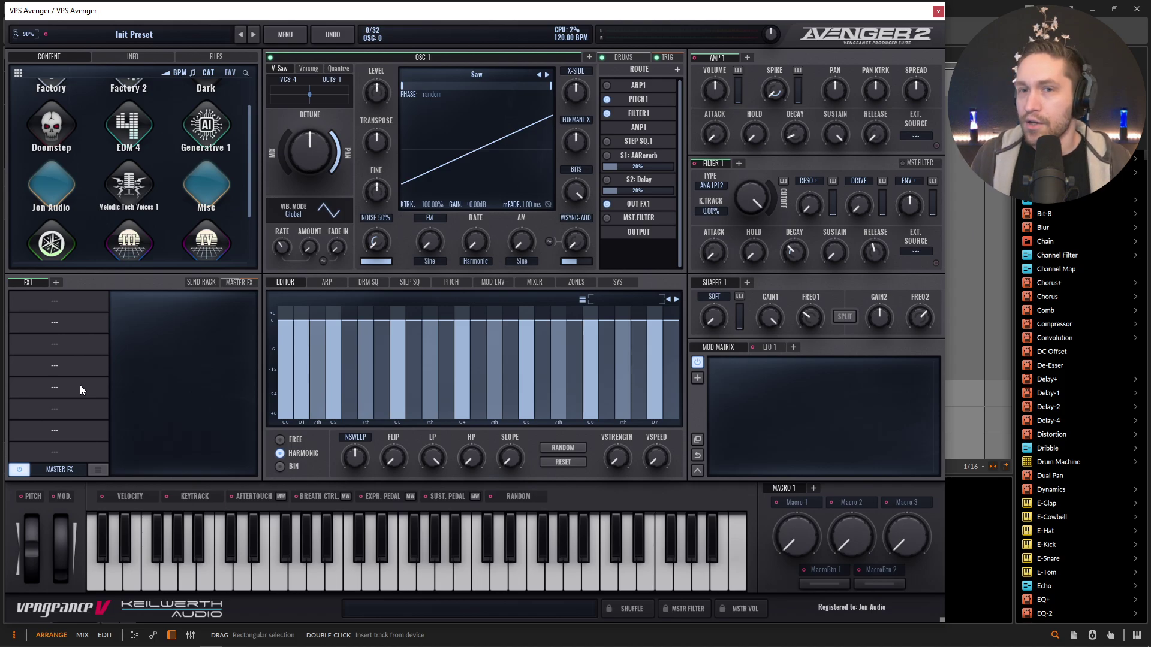
click(56, 283)
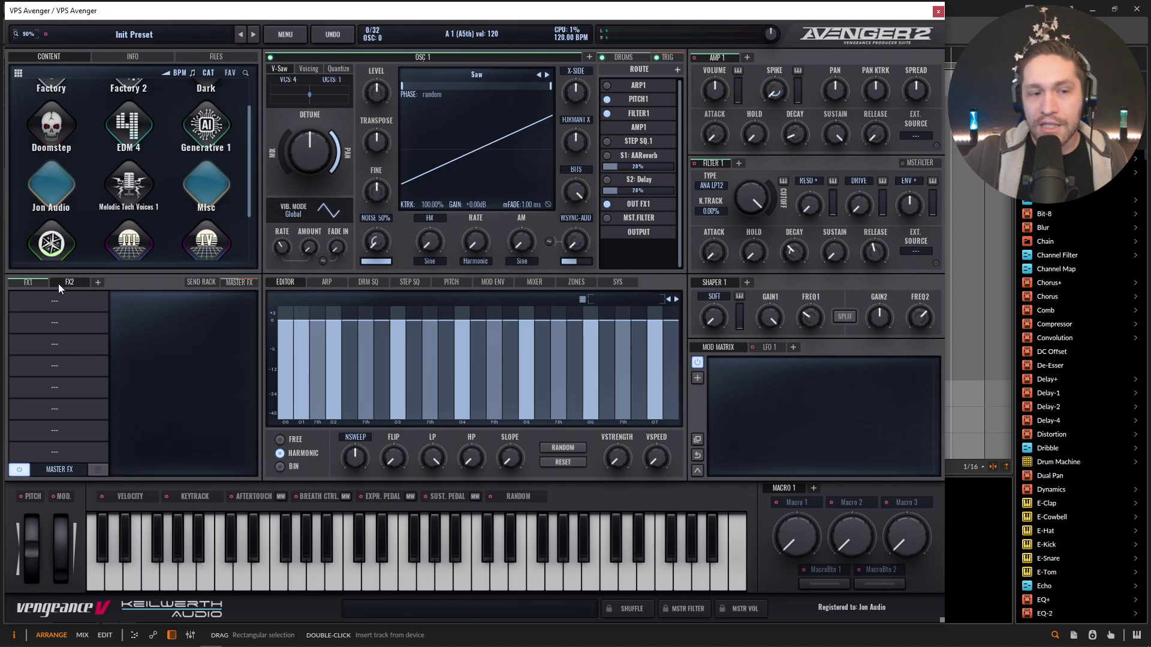
click(98, 282)
click(139, 282)
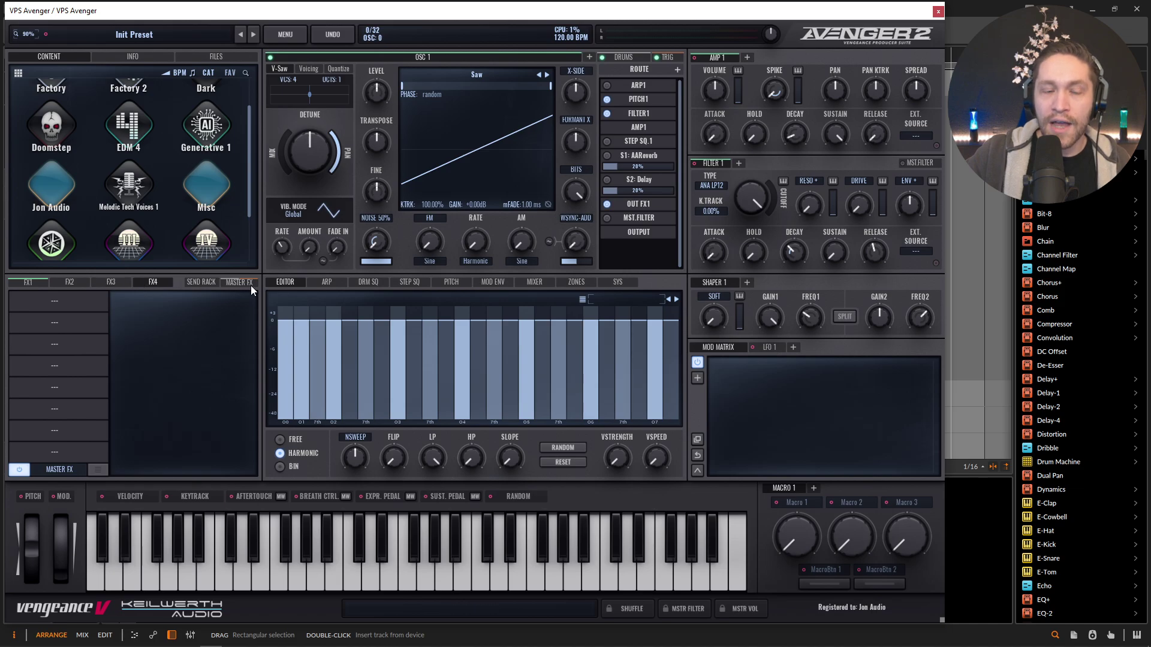
- Examine the send rack and master effects rack, and the output routing choices available for FX1
click(196, 282)
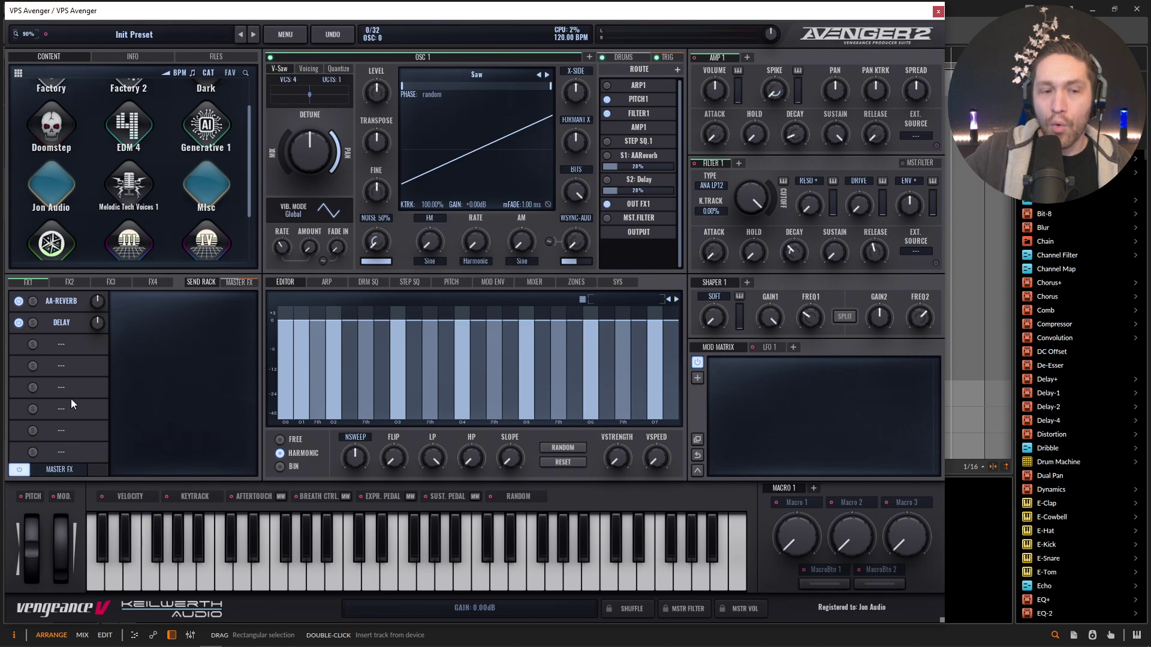
click(245, 284)
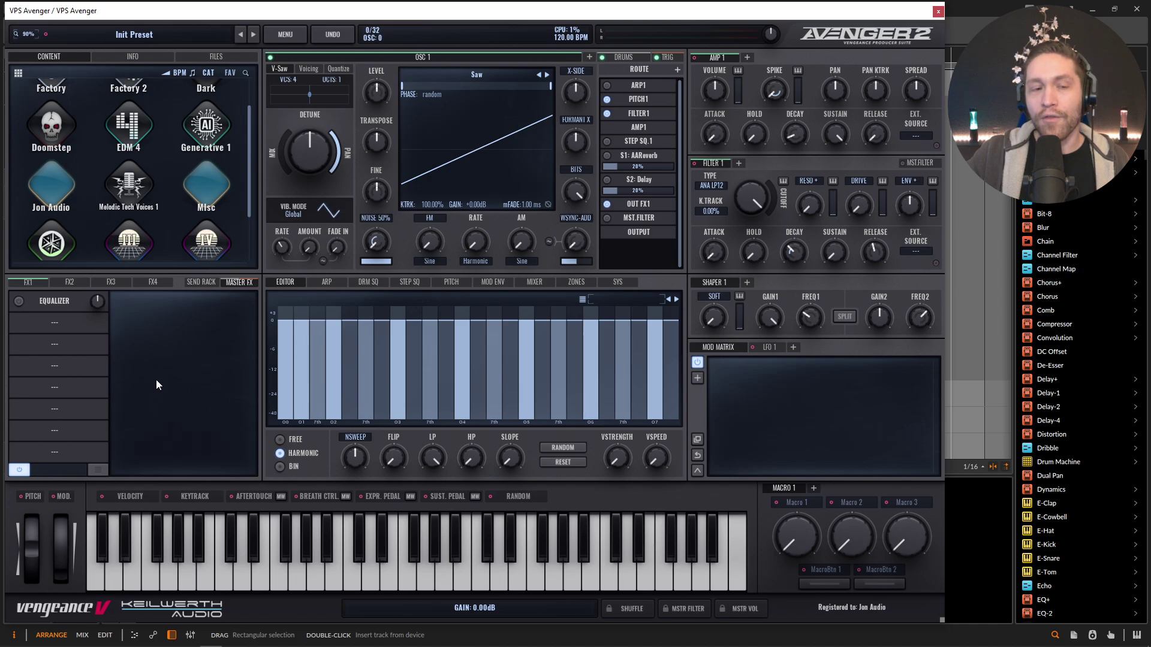
click(27, 282)
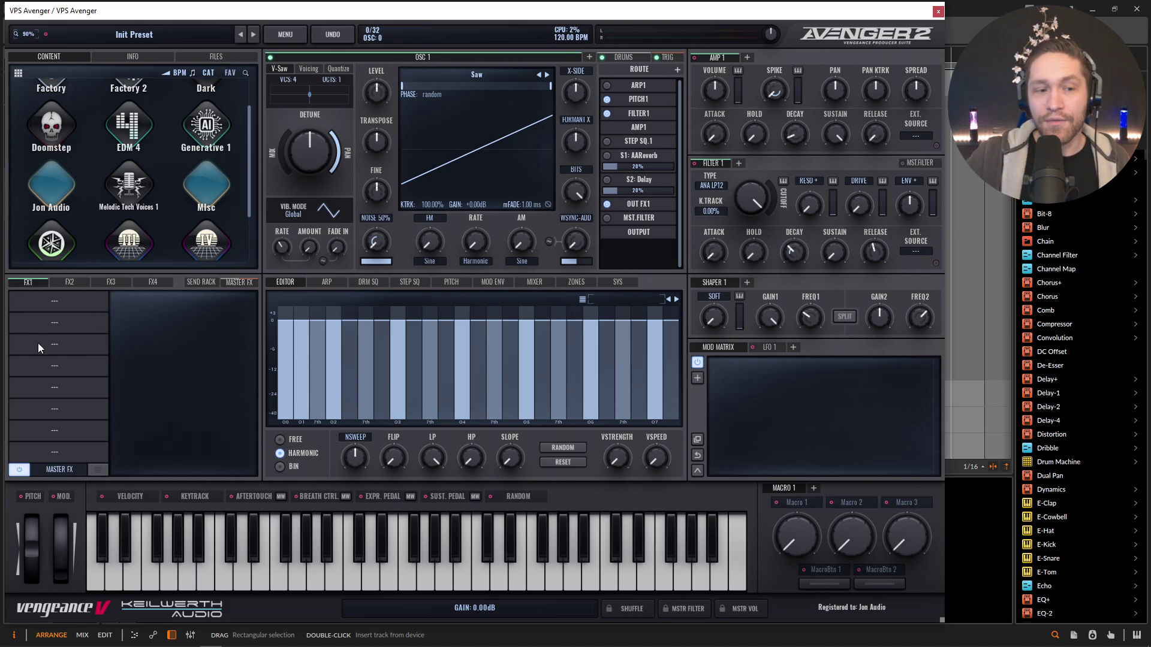
click(63, 470)
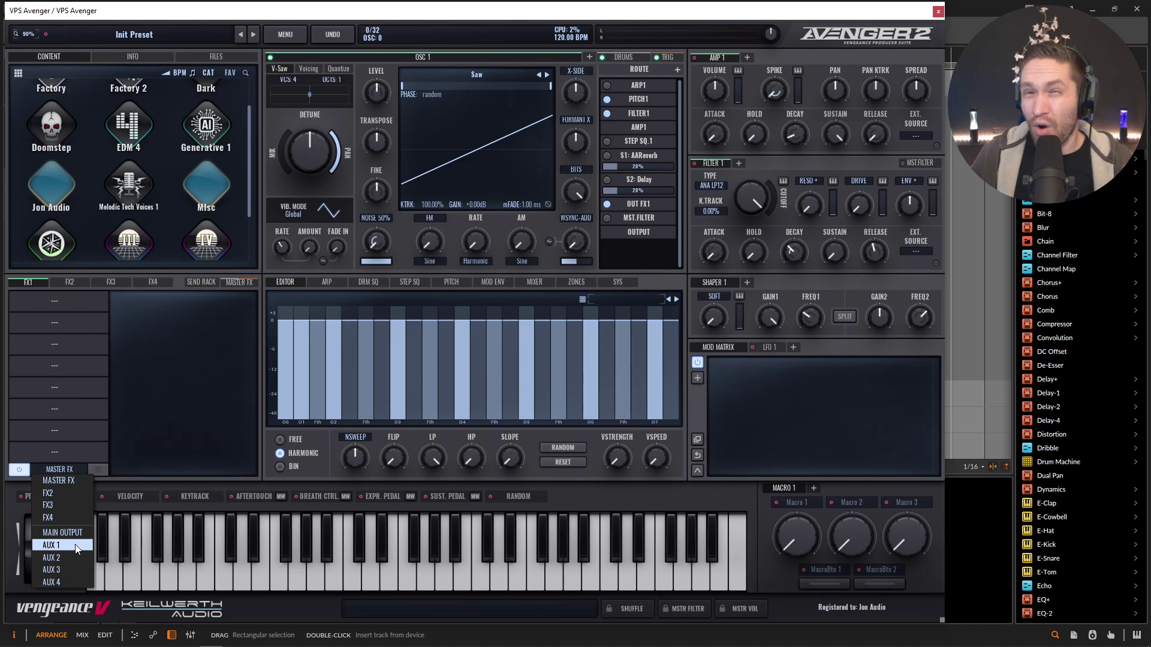
click(170, 415)
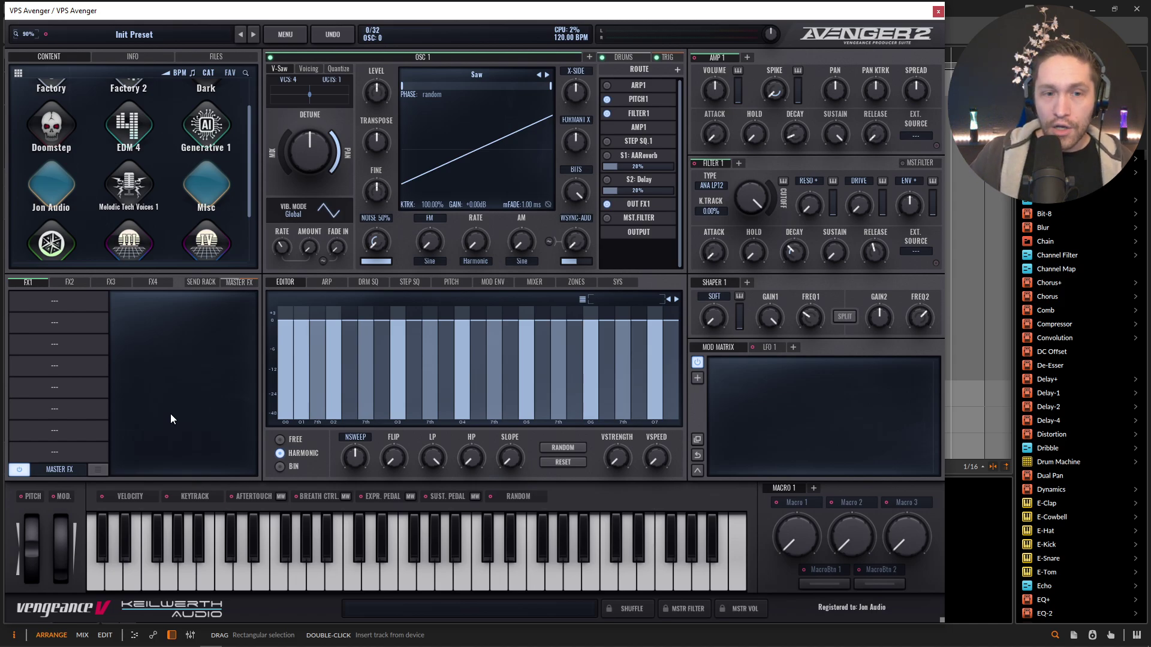
- Initialize all synth settings to remove the extra effects racks
click(287, 32)
click(298, 93)
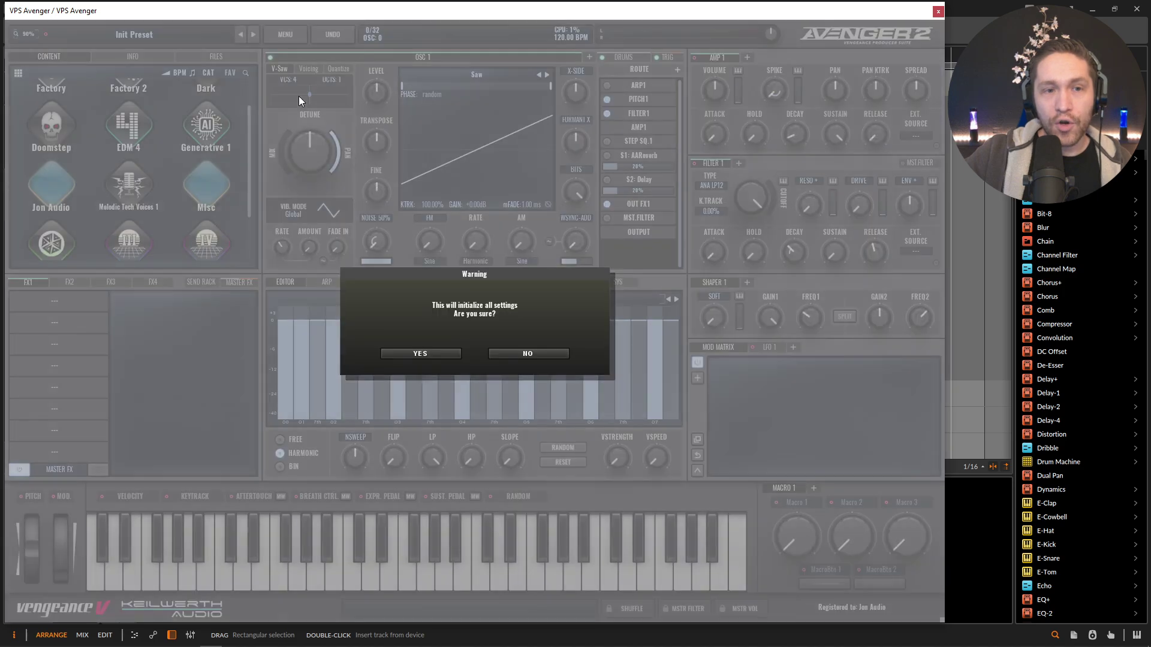
click(417, 353)
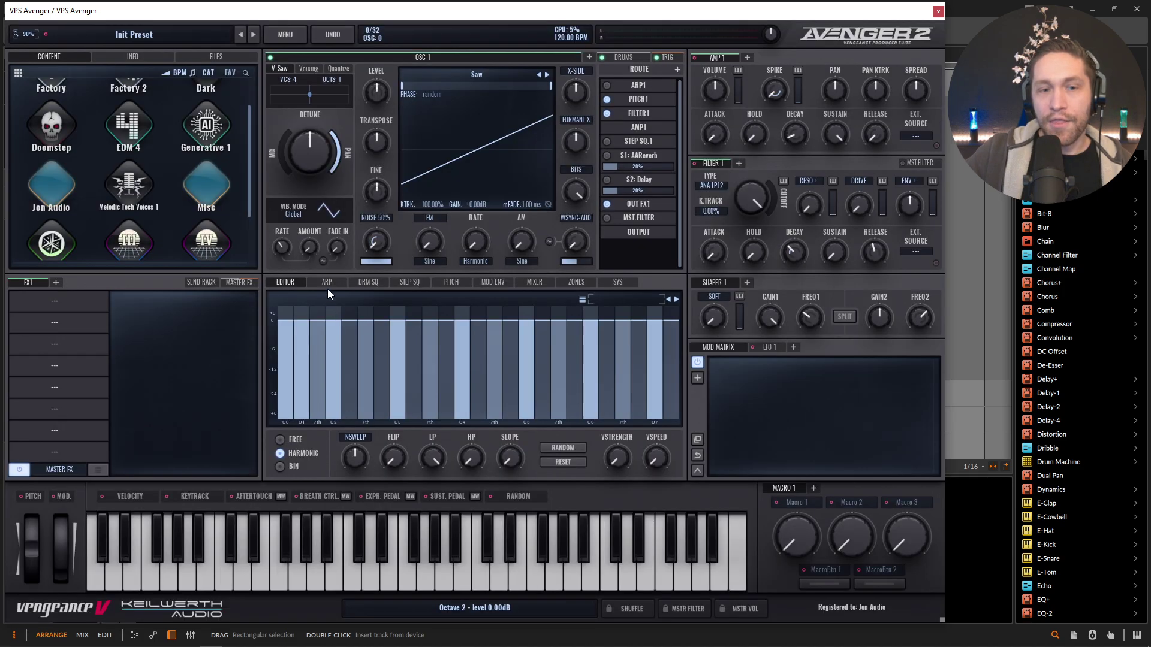
- Show the arpeggiator and try a longer pattern length for ARP 1, resetting it to 16
click(327, 283)
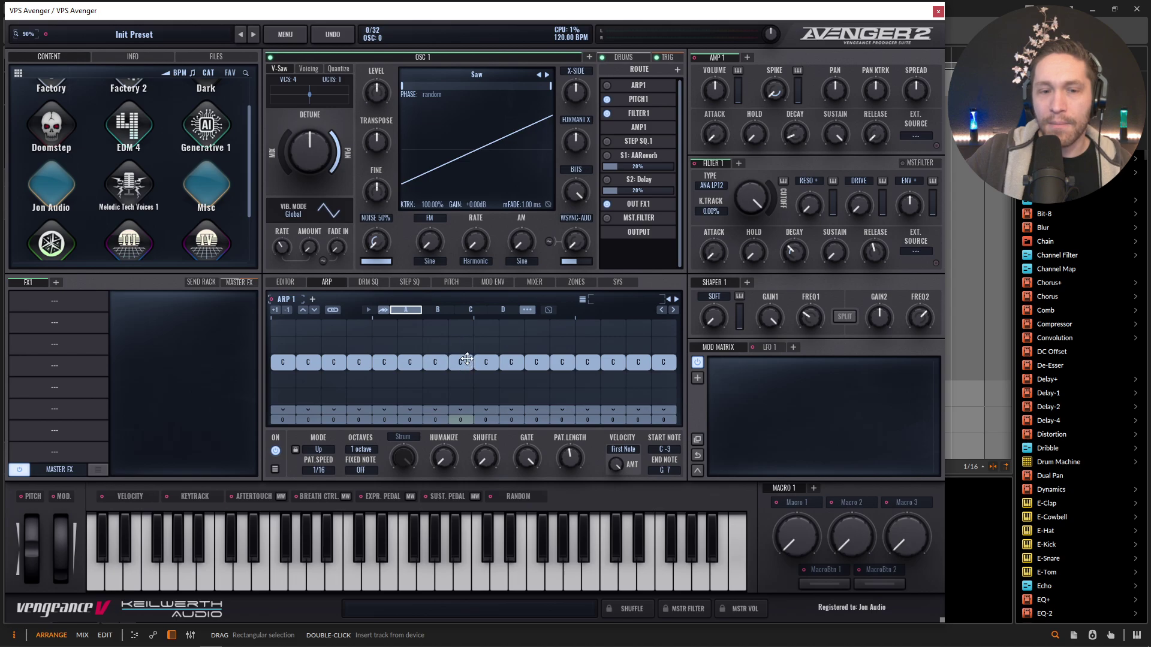
double_click(478, 415)
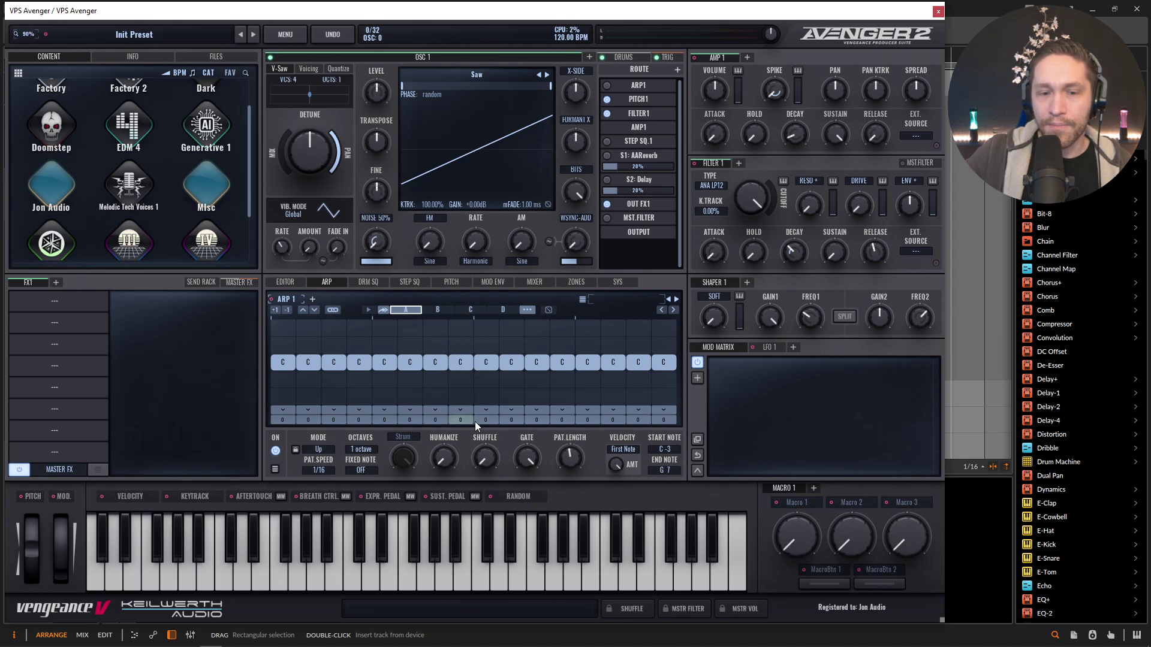
right_click(474, 422)
click(662, 419)
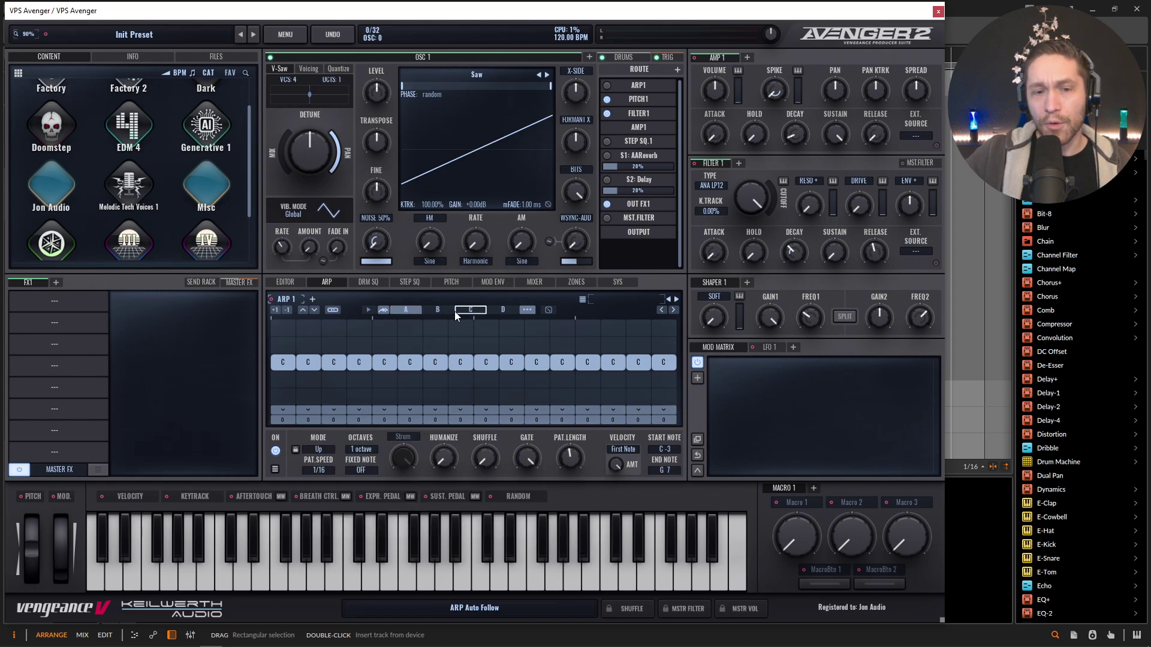
drag(574, 455, 555, 254)
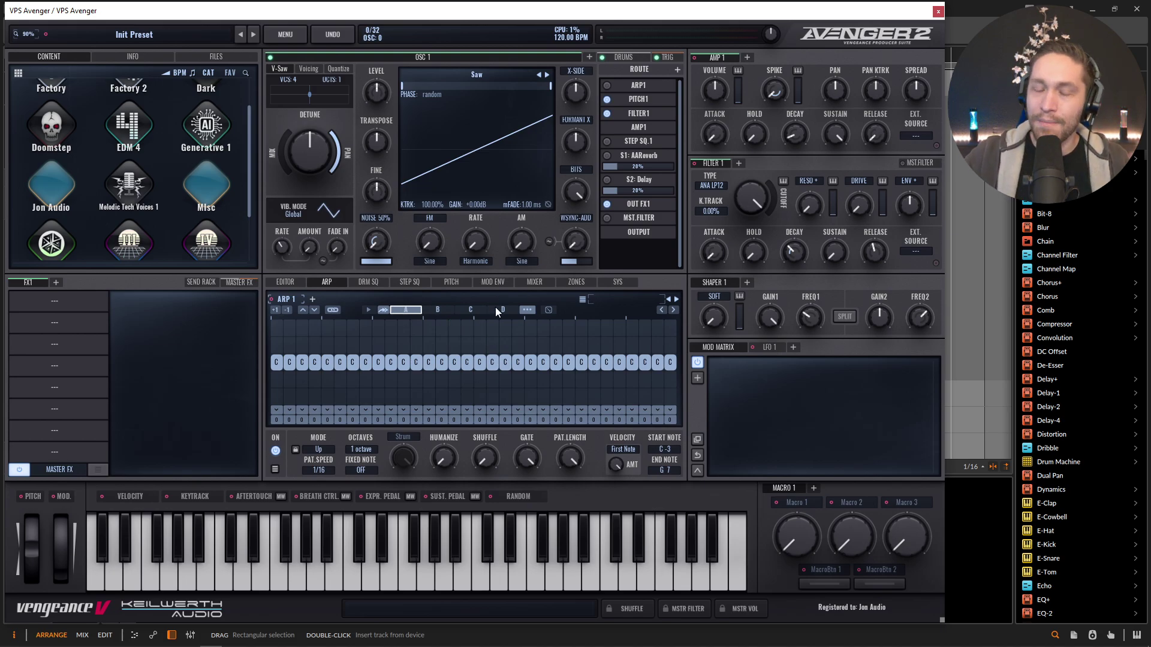
double_click(570, 463)
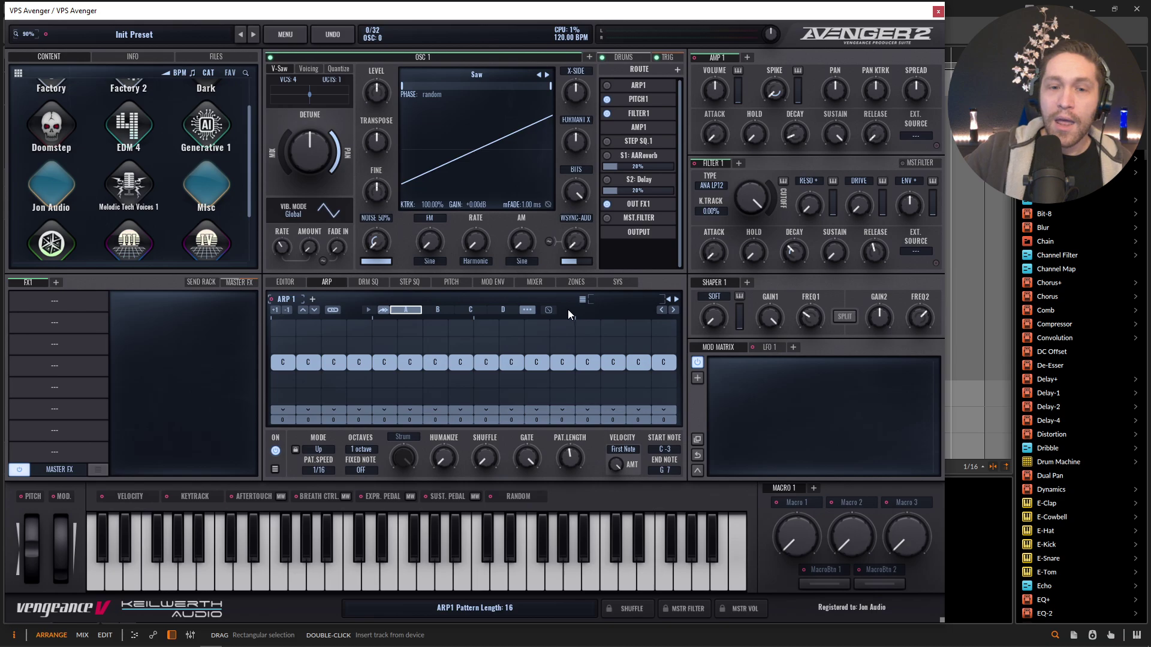
- Enable the ARP randomizer and examine its silence, length, octave, velocity, ratchet and connect distributions
click(551, 309)
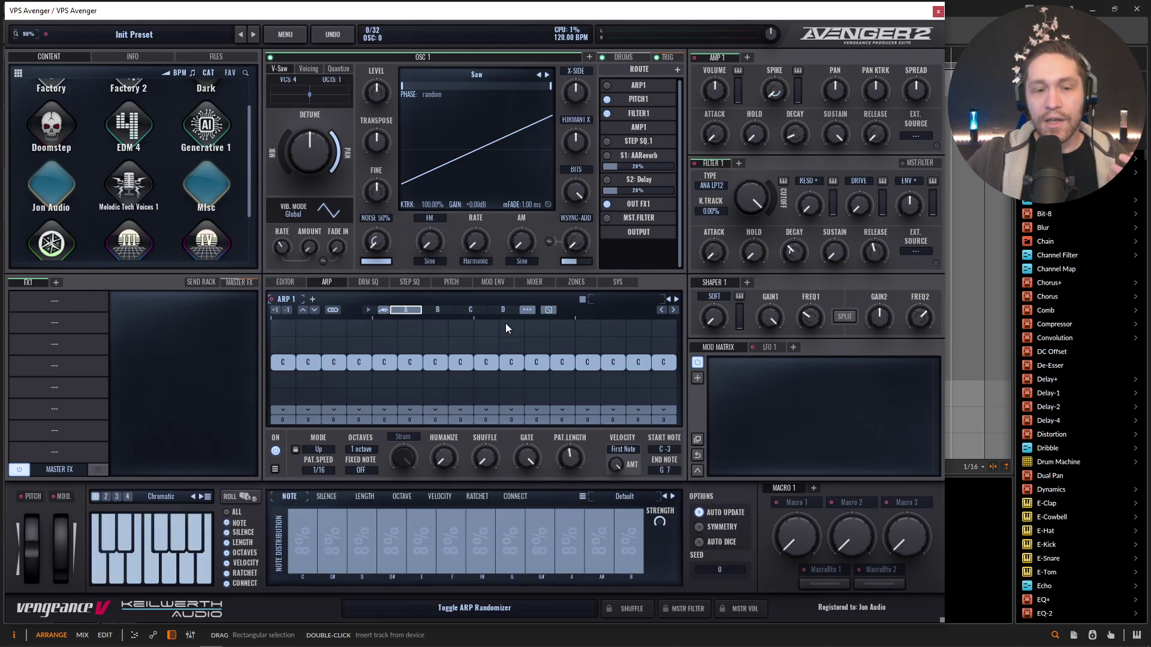
click(327, 497)
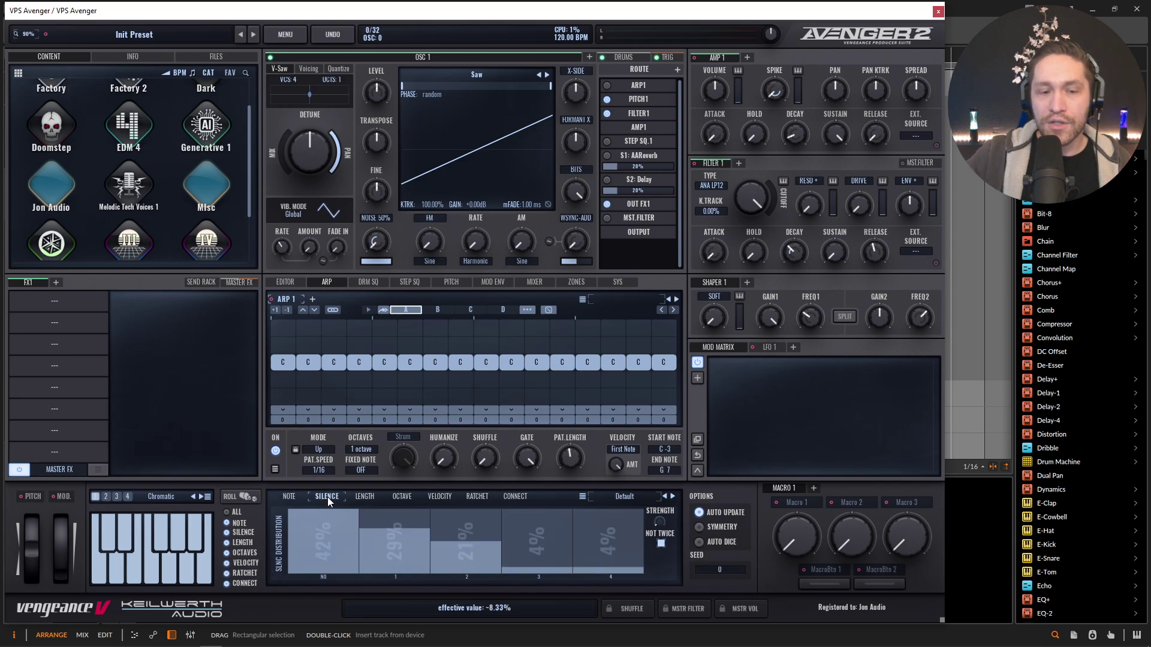
click(363, 499)
click(402, 497)
click(437, 499)
click(478, 498)
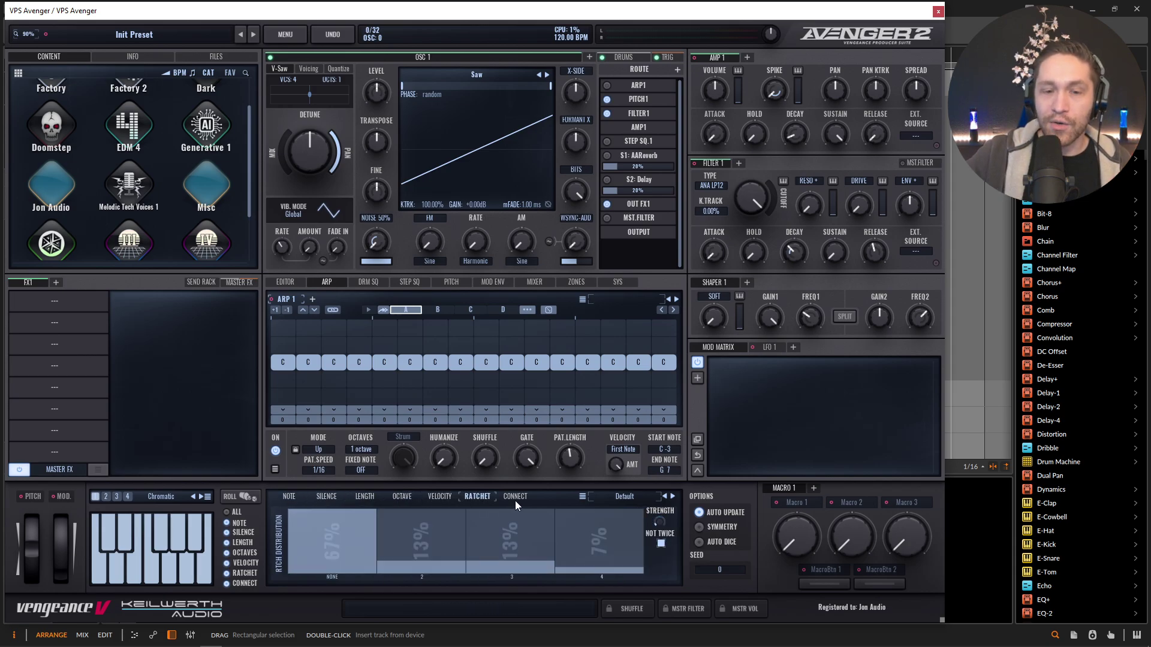
click(516, 499)
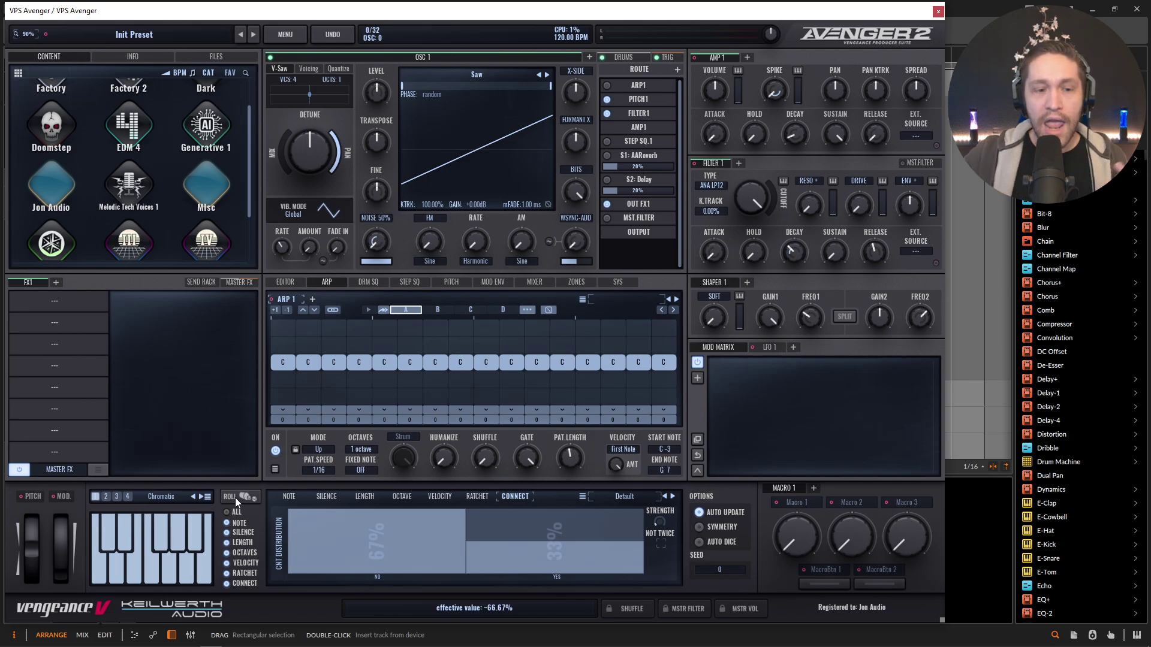
- Set the ARP randomizer's scale to maj pentatonic and generate a random note pattern for ARP 1
click(207, 496)
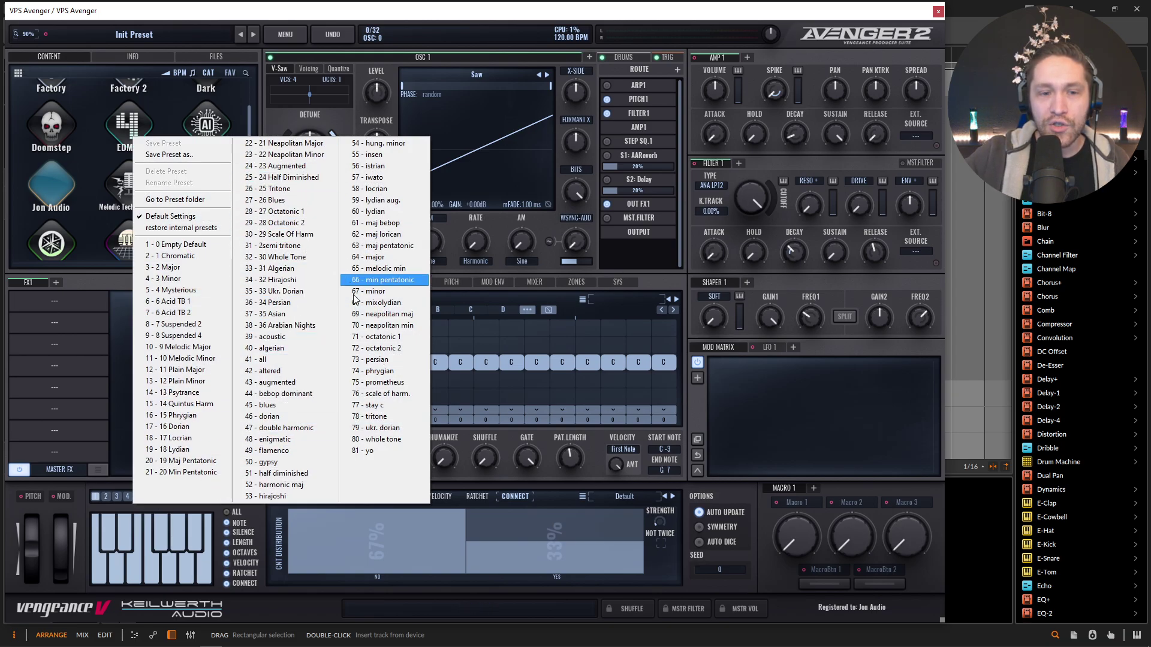
click(396, 246)
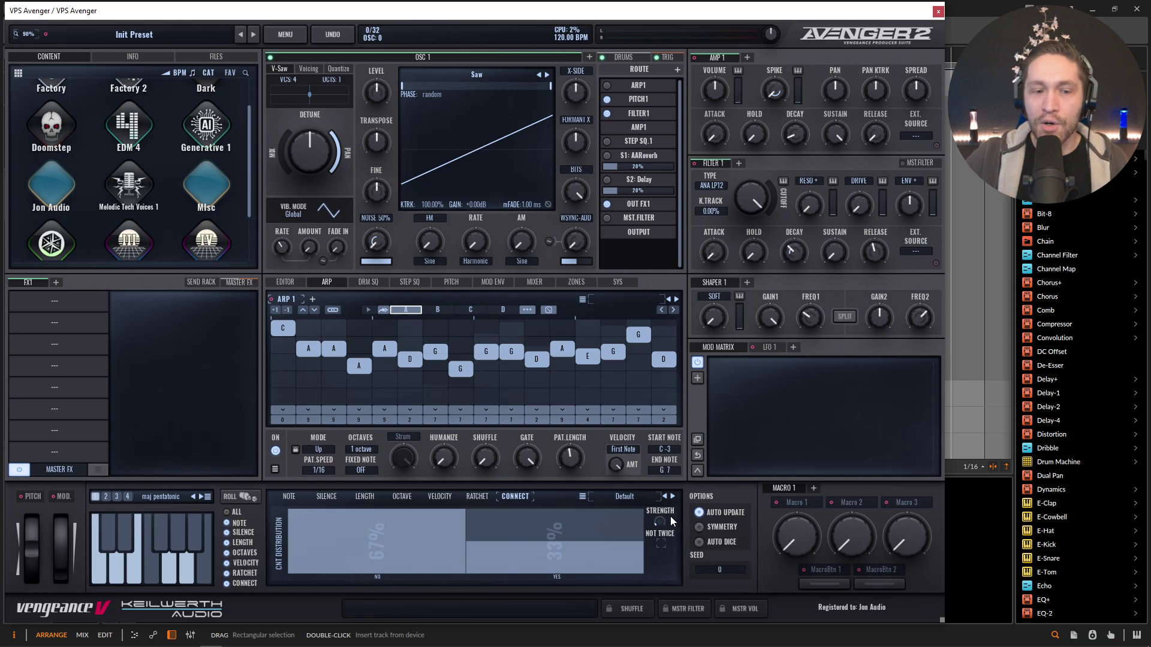
- Set the randomizer's octave distribution to 0% for -2, -1 and +2, and its strength to 82%
click(366, 497)
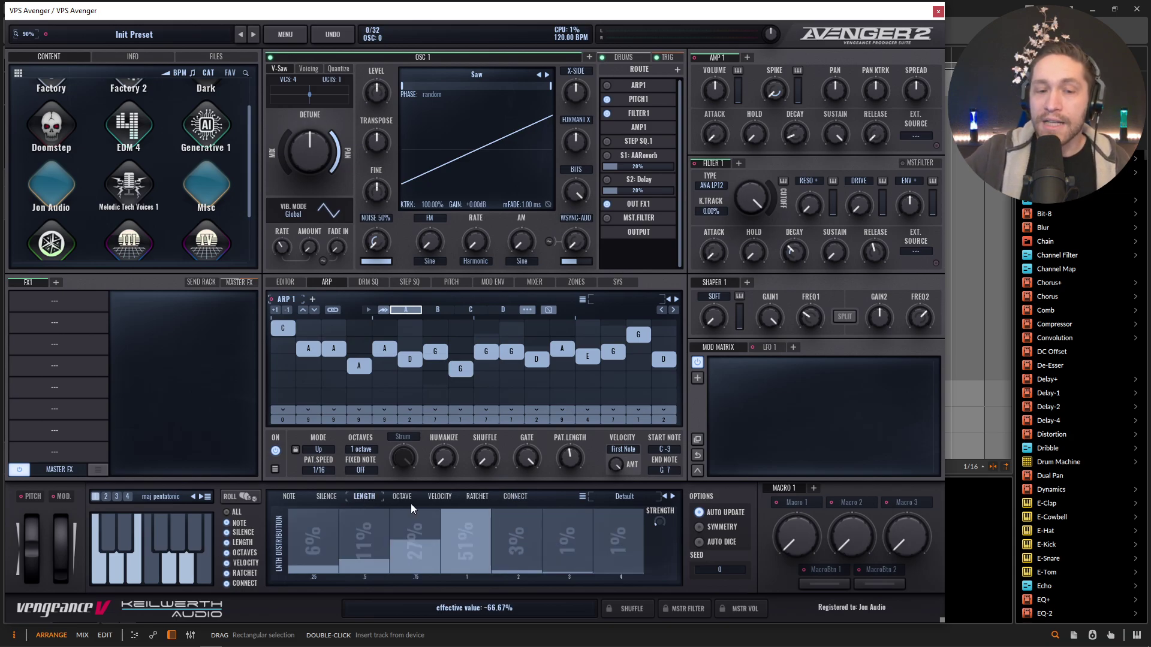
click(405, 499)
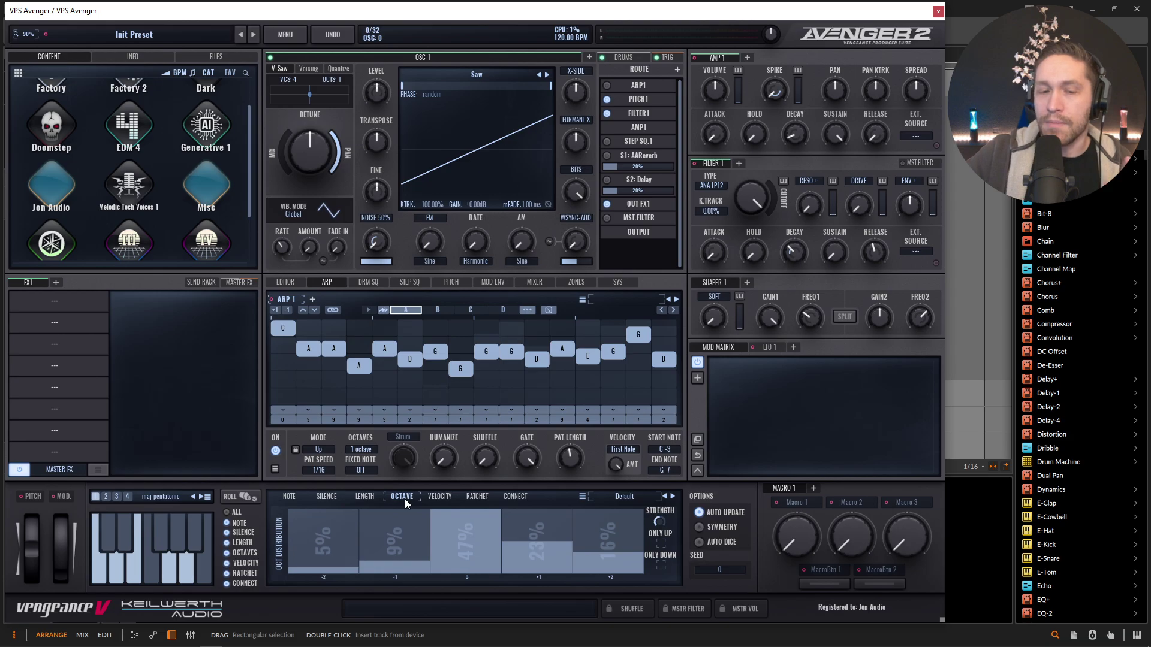
drag(396, 566, 326, 588)
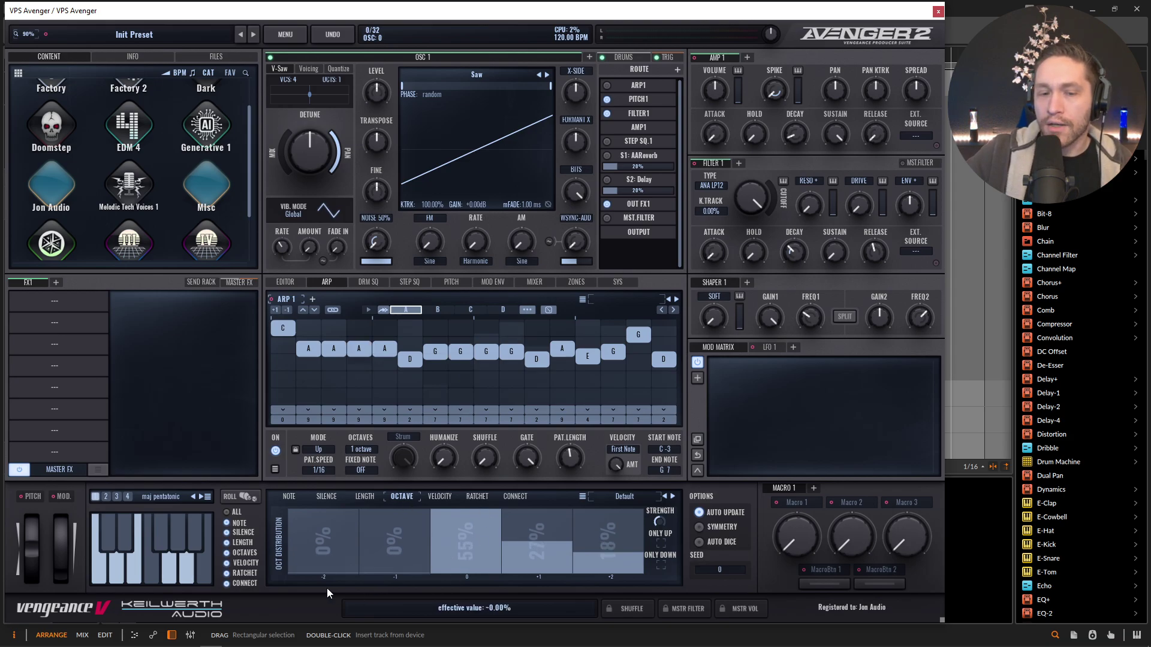
drag(603, 560, 612, 606)
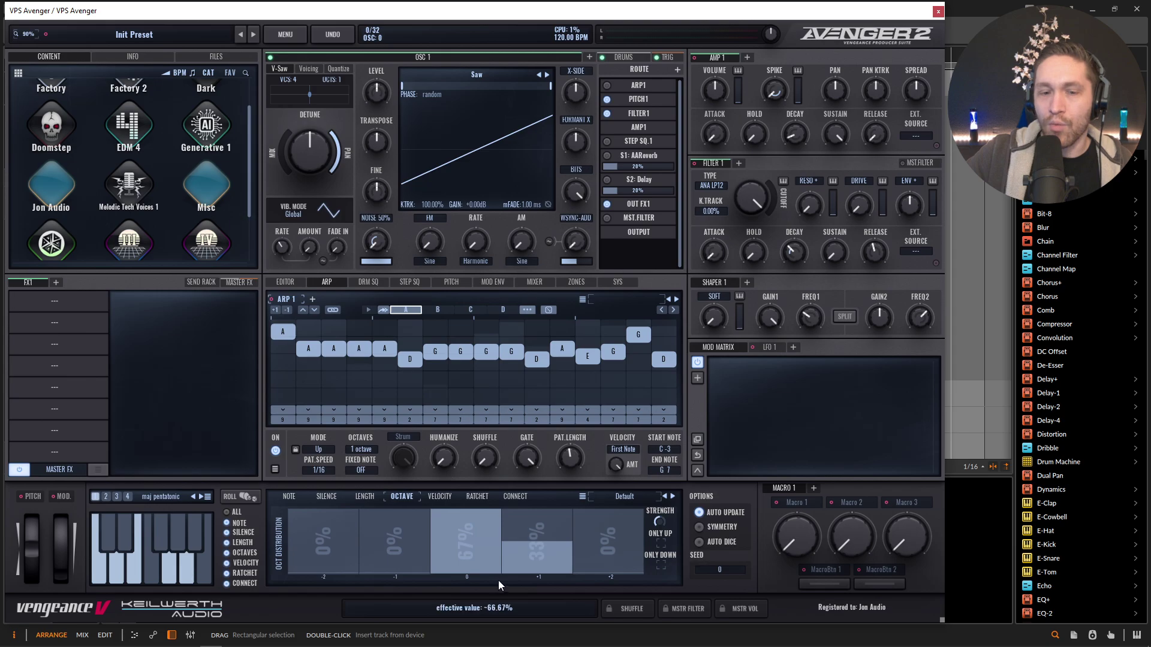
drag(537, 540, 521, 545)
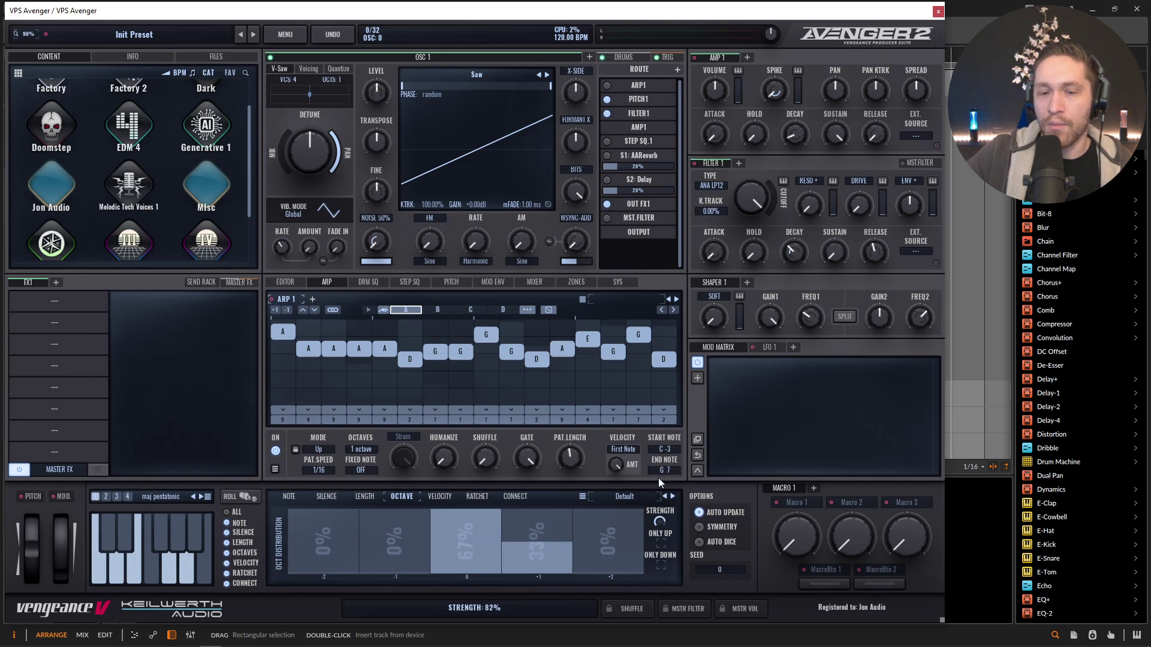
mouse_move(478, 645)
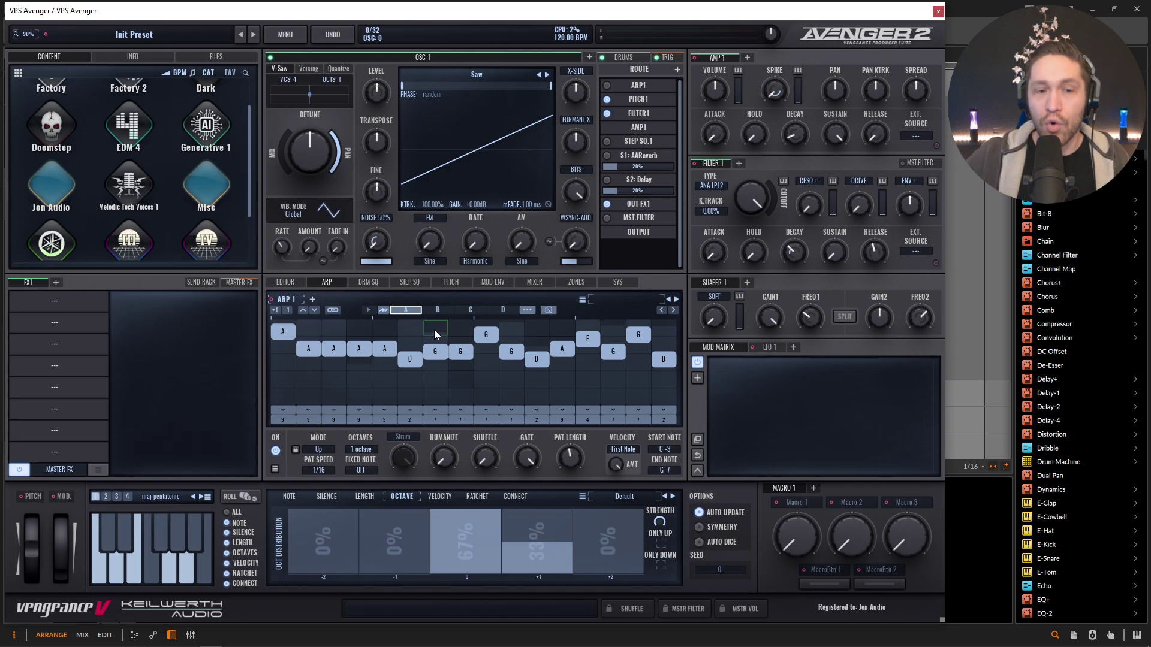
click(305, 310)
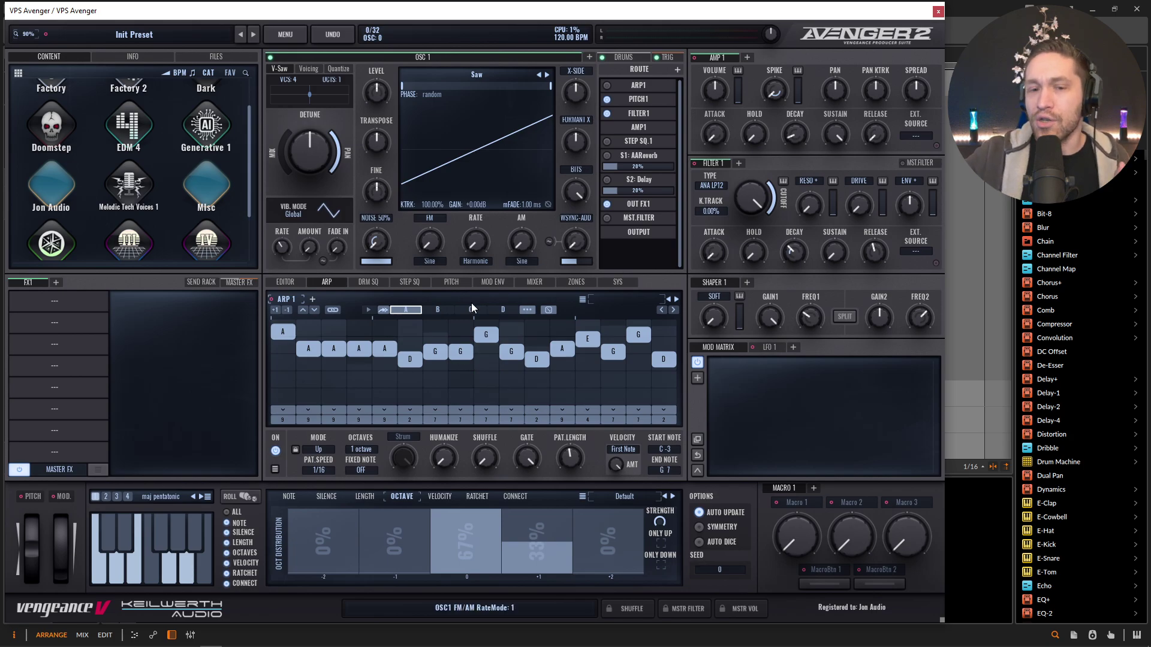
- Add further arpeggiators from ARP 2 through ARP 8
click(312, 299)
click(355, 300)
click(391, 300)
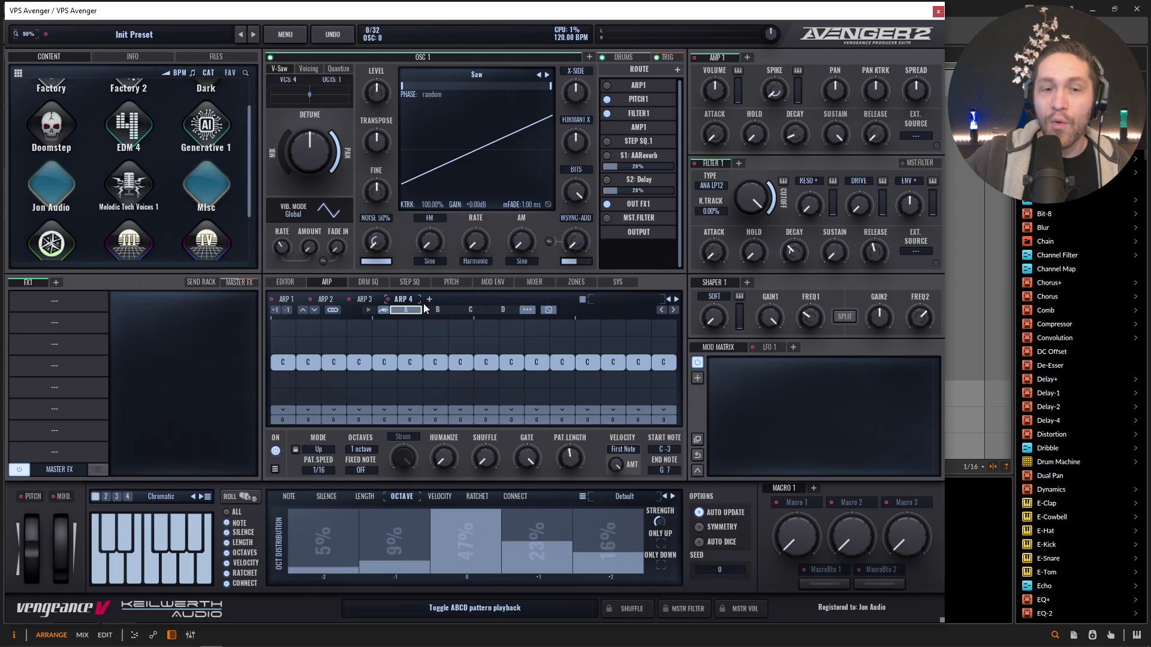
click(469, 300)
click(507, 300)
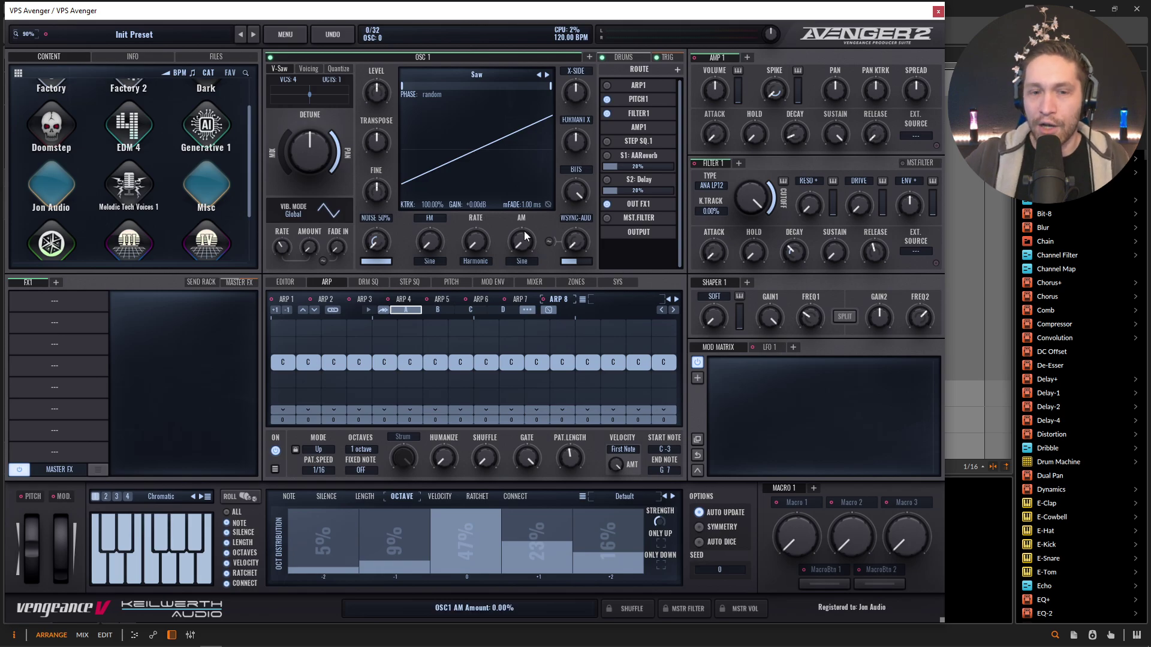
- Initialize all synth settings to clear the extra arpeggiators and the randomized pattern
click(275, 36)
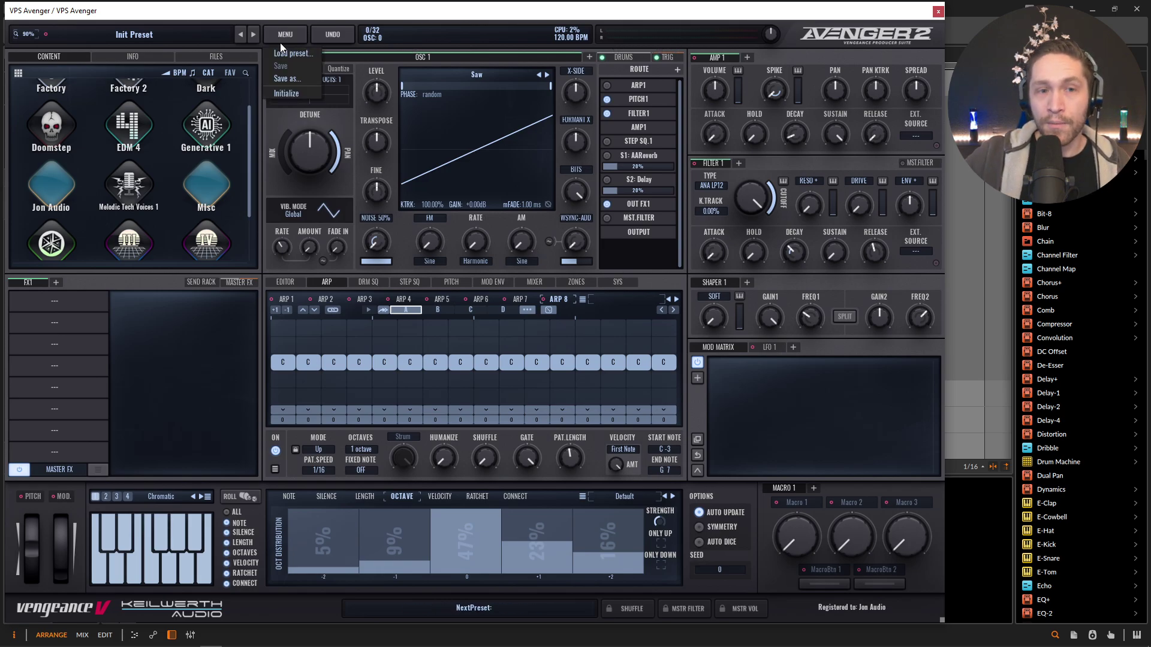
click(293, 93)
click(409, 353)
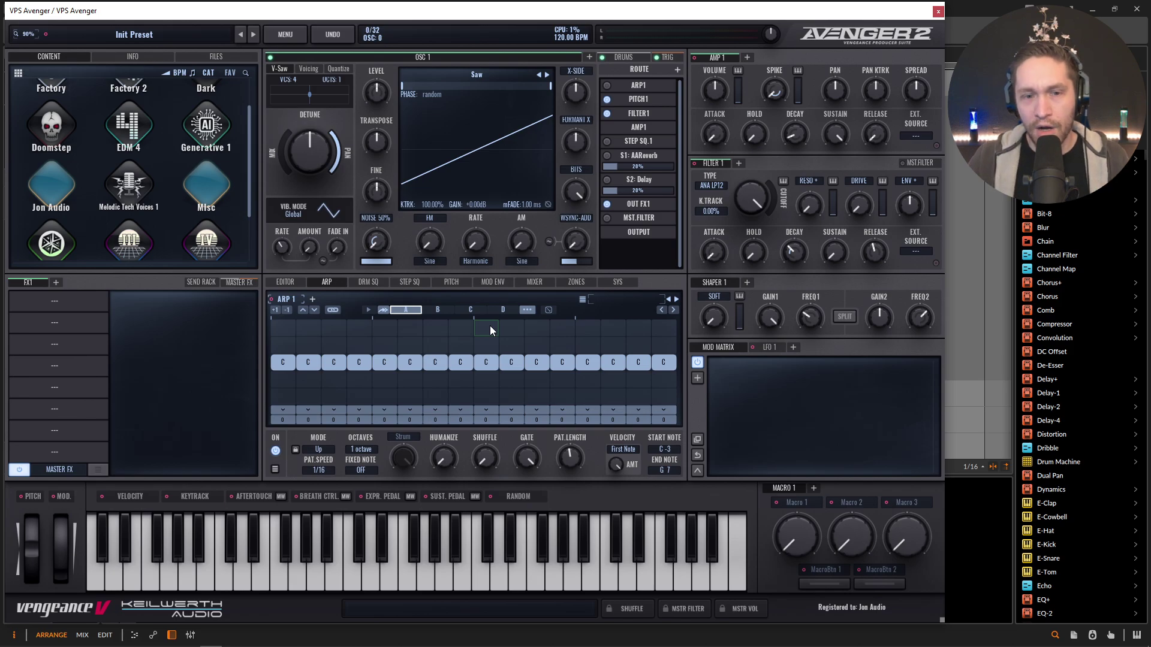
- Restrict OSC 1's key zone to the upper half of the keyboard and return to the harmonic editor
click(573, 282)
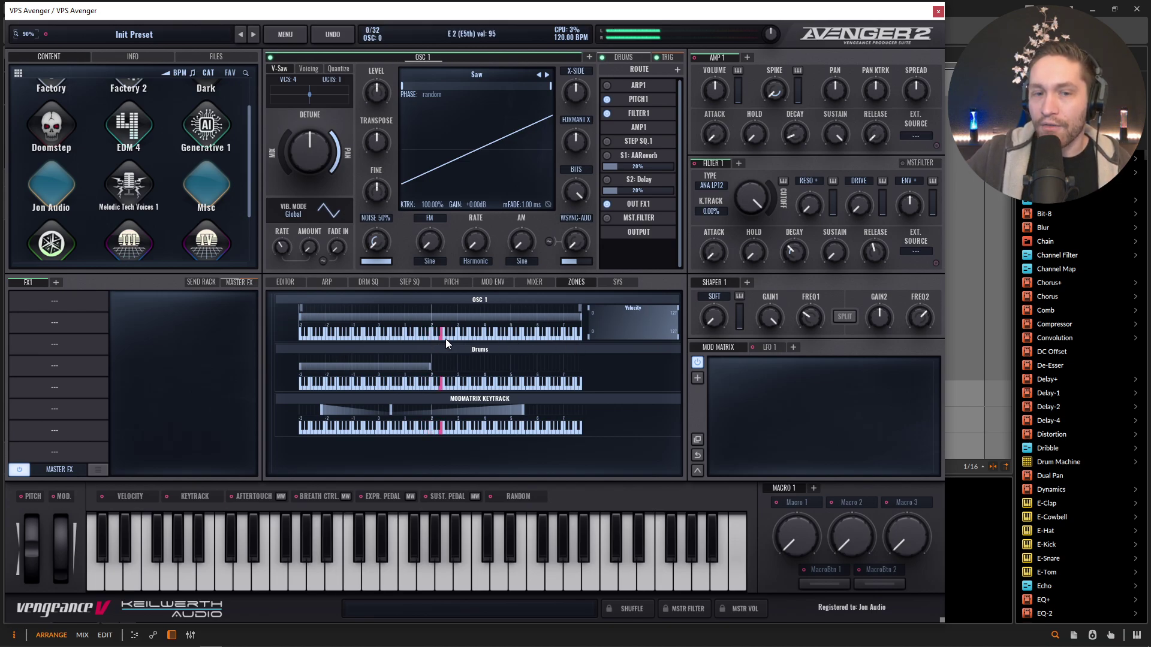
drag(311, 318, 456, 327)
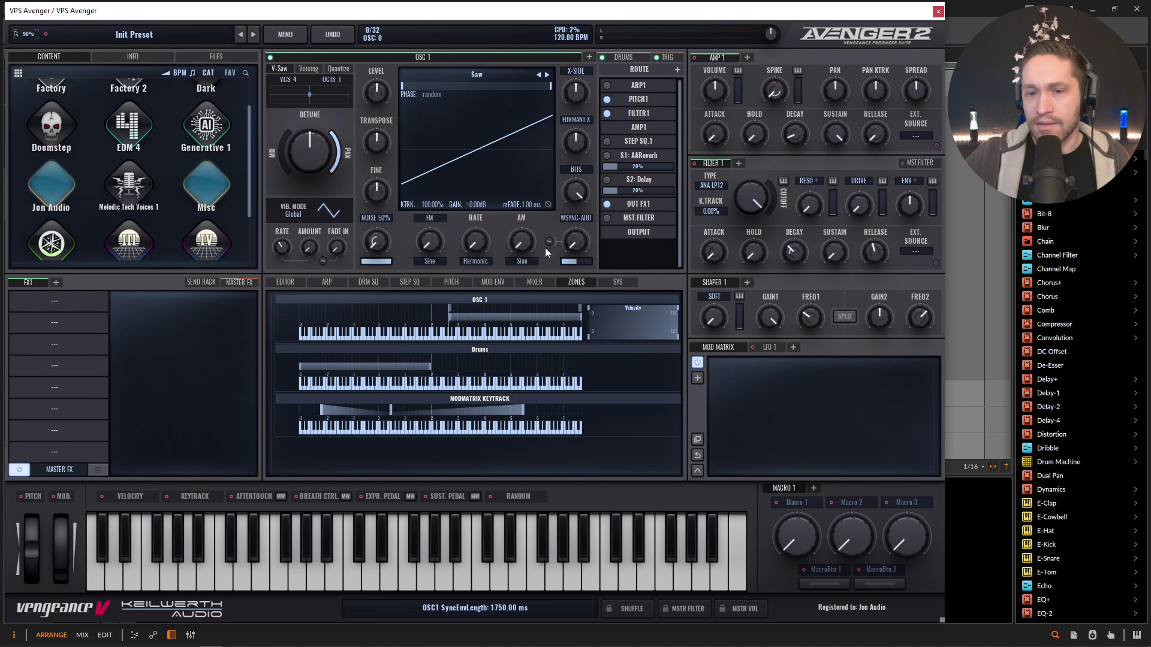
click(293, 283)
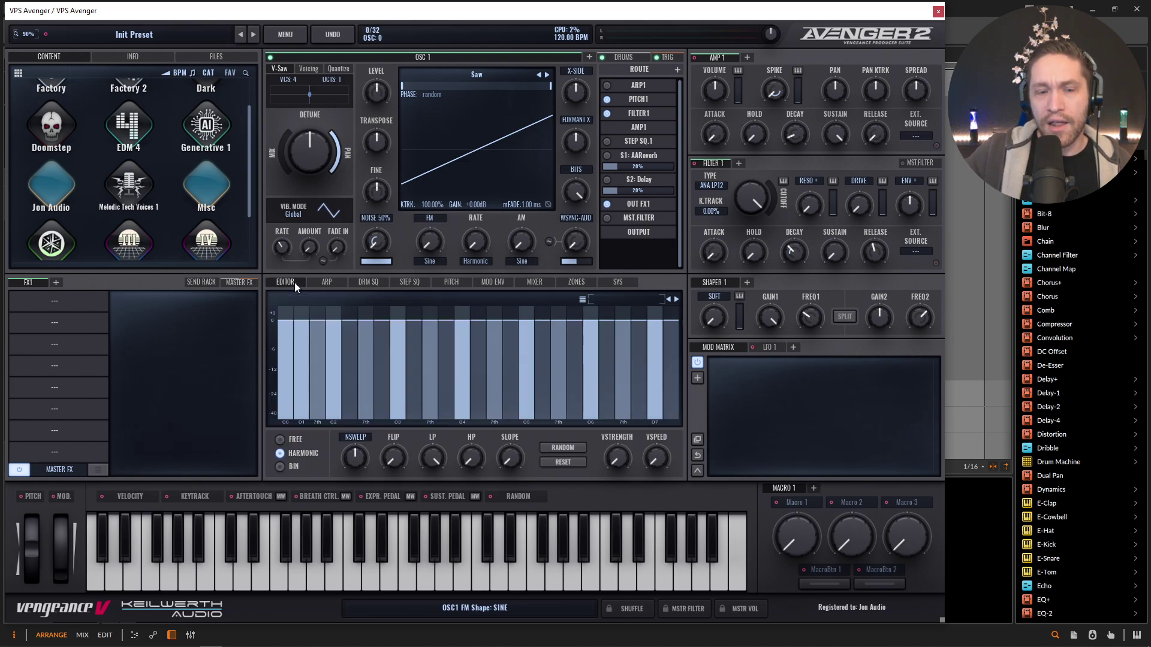